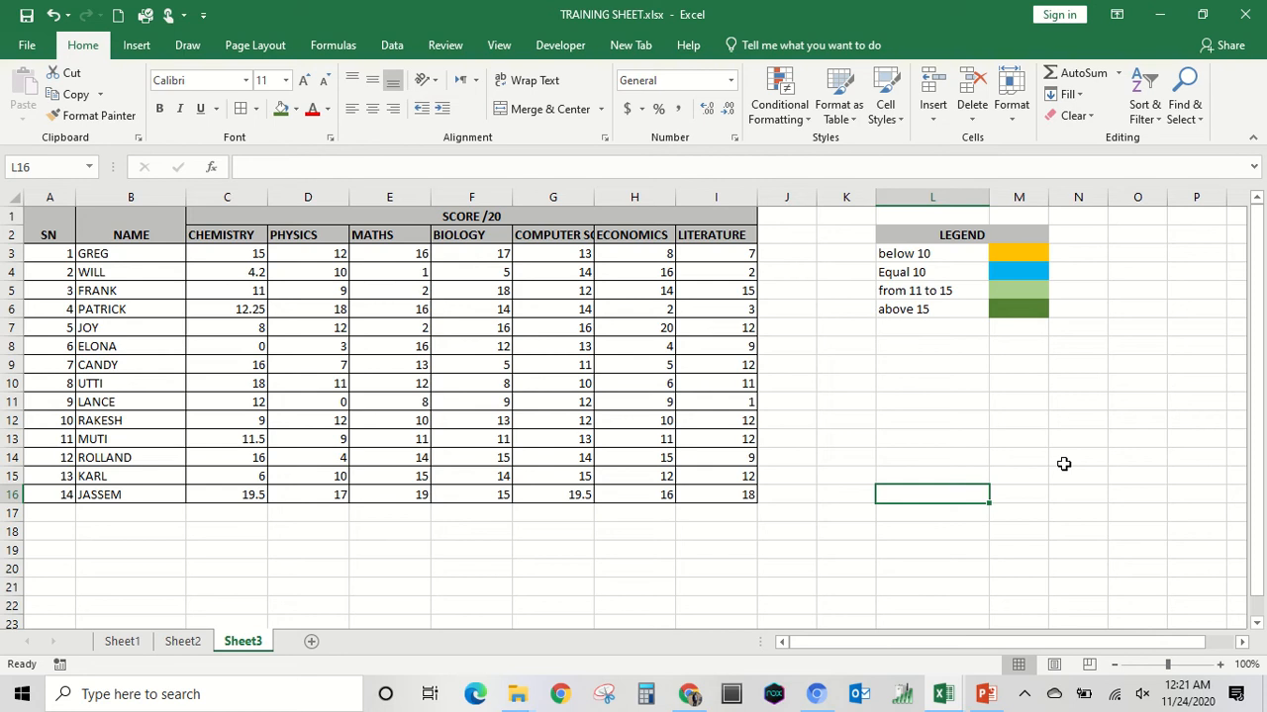
# Widen column G slightly so the full COMPUTER SC heading fits.
pyautogui.click(575, 194)
pyautogui.moveTo(594, 195); pyautogui.dragTo(602, 195)
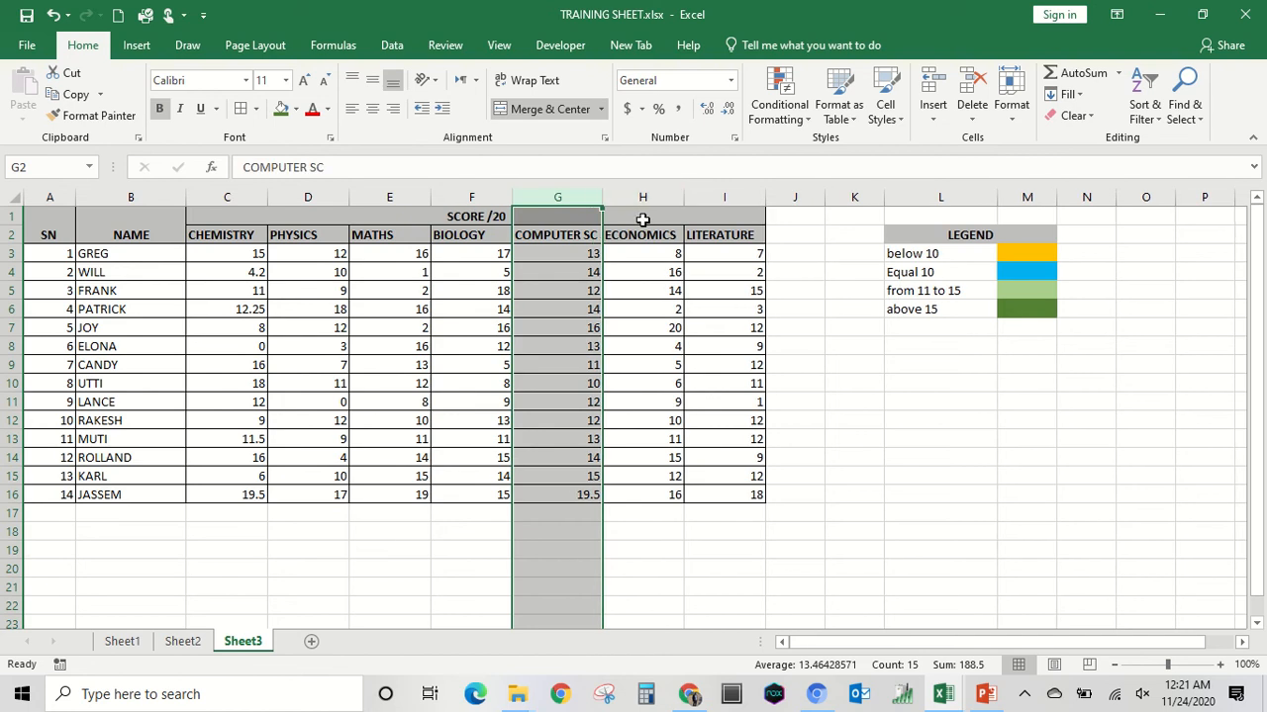
pyautogui.click(846, 345)
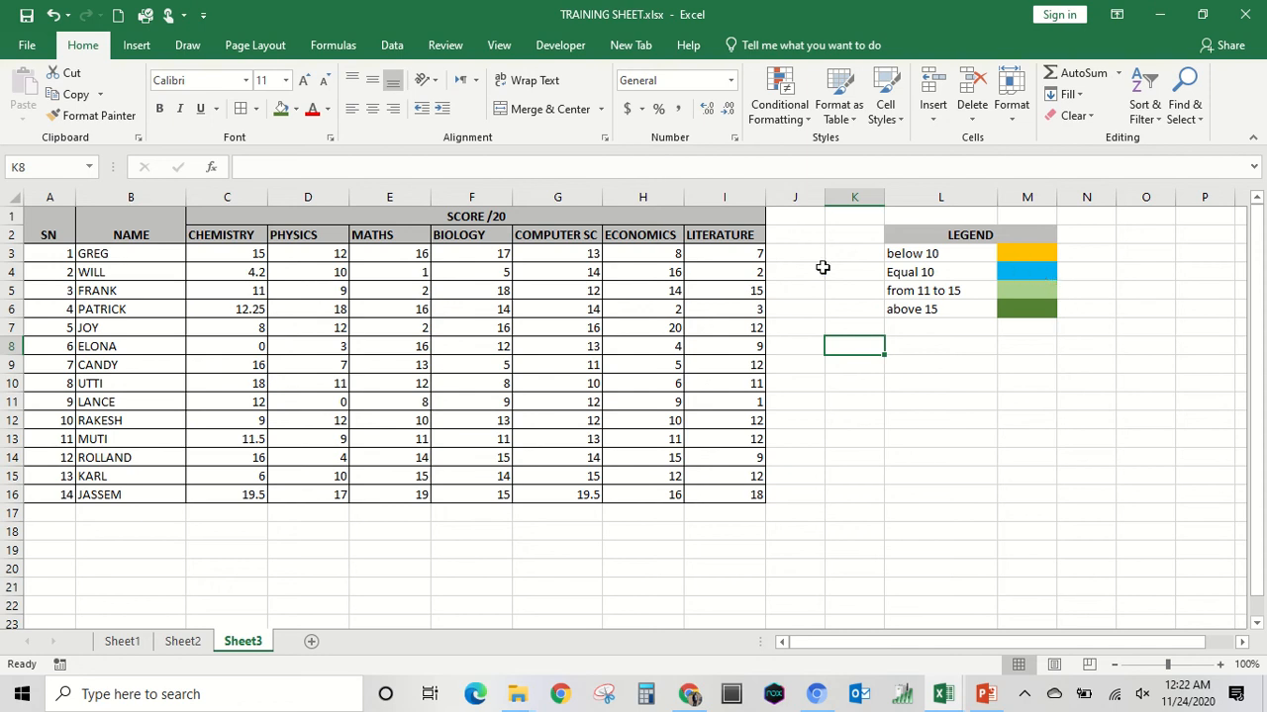
# Start a new conditional formatting rule for cell C3 that formats only cells with a value less than 10.
pyautogui.click(255, 253)
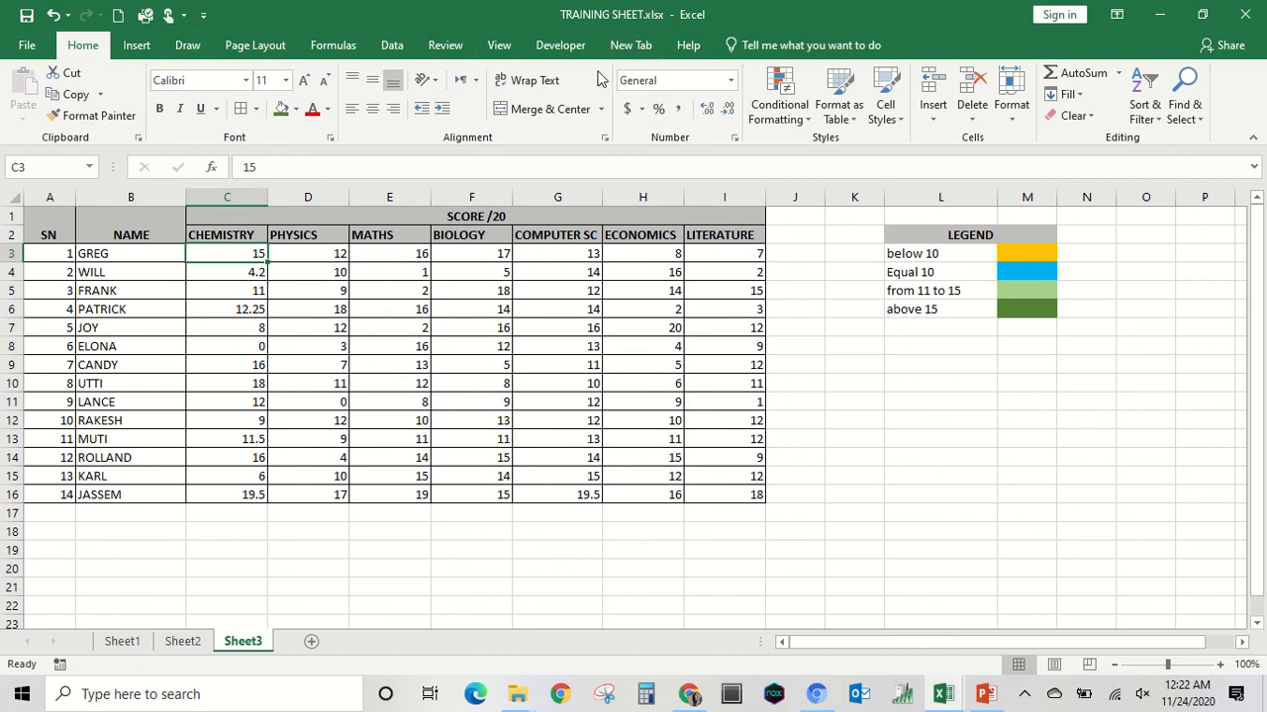
pyautogui.click(807, 116)
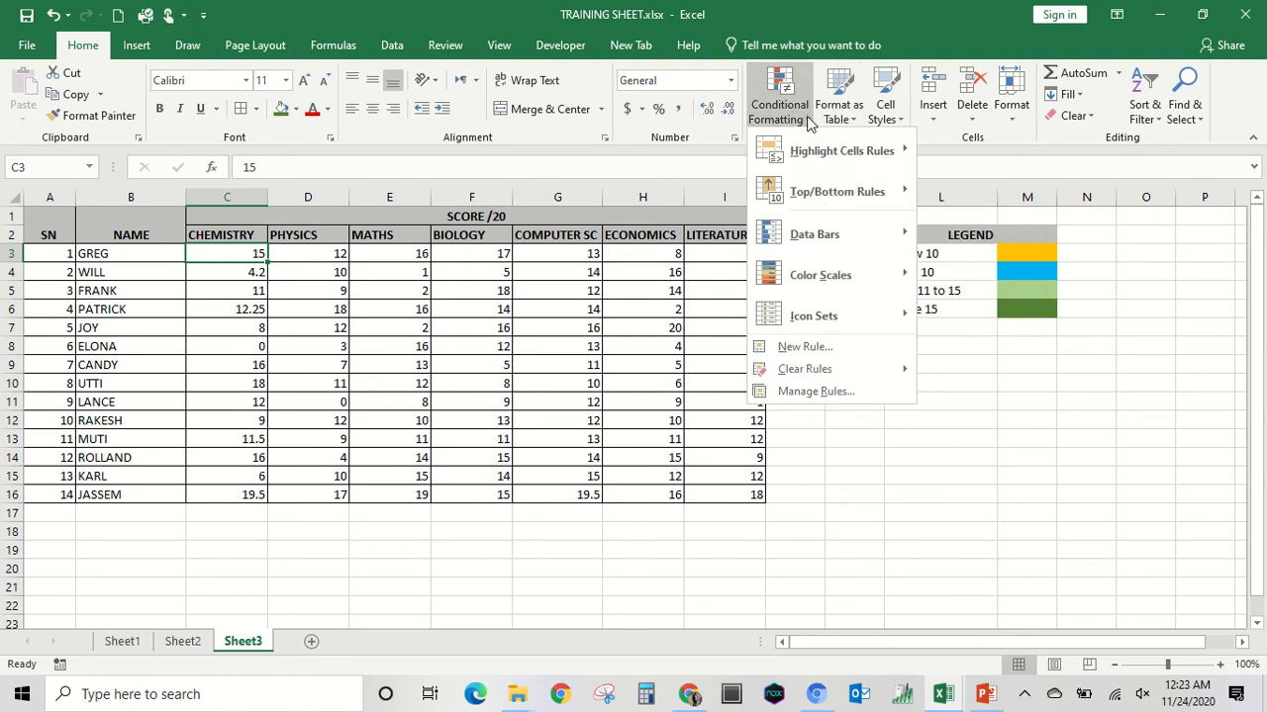
pyautogui.click(797, 348)
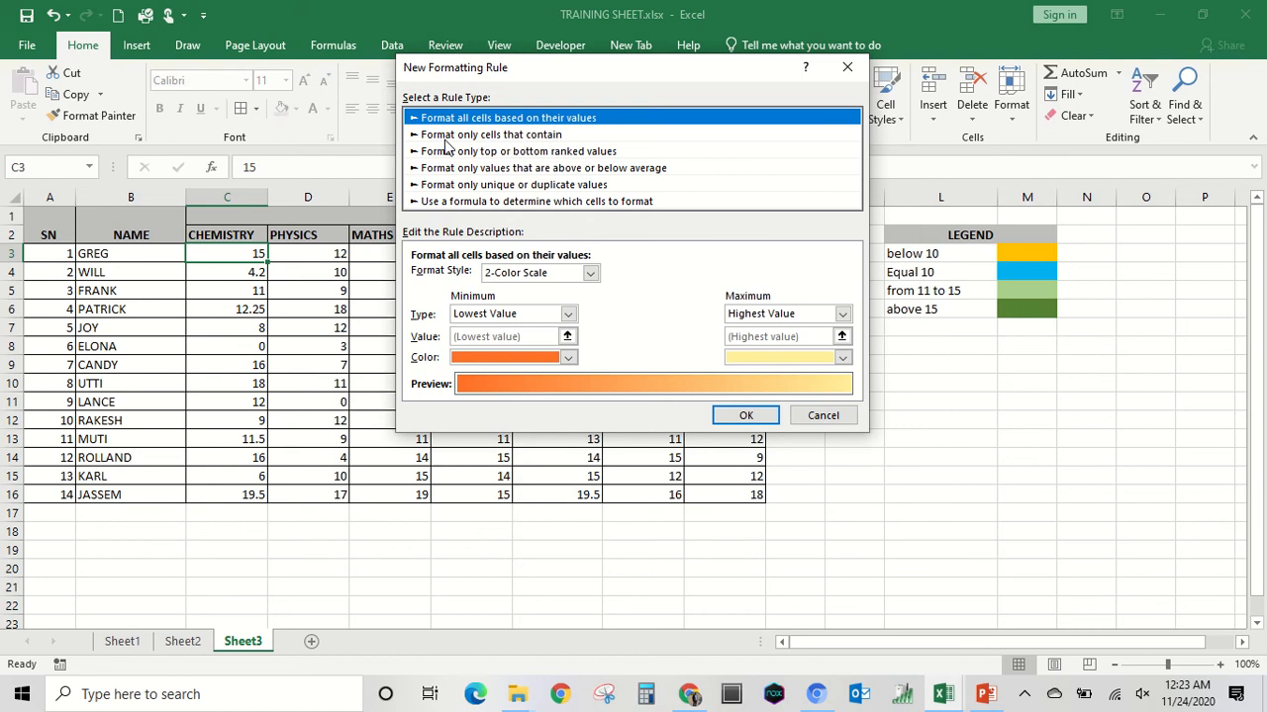
pyautogui.click(534, 136)
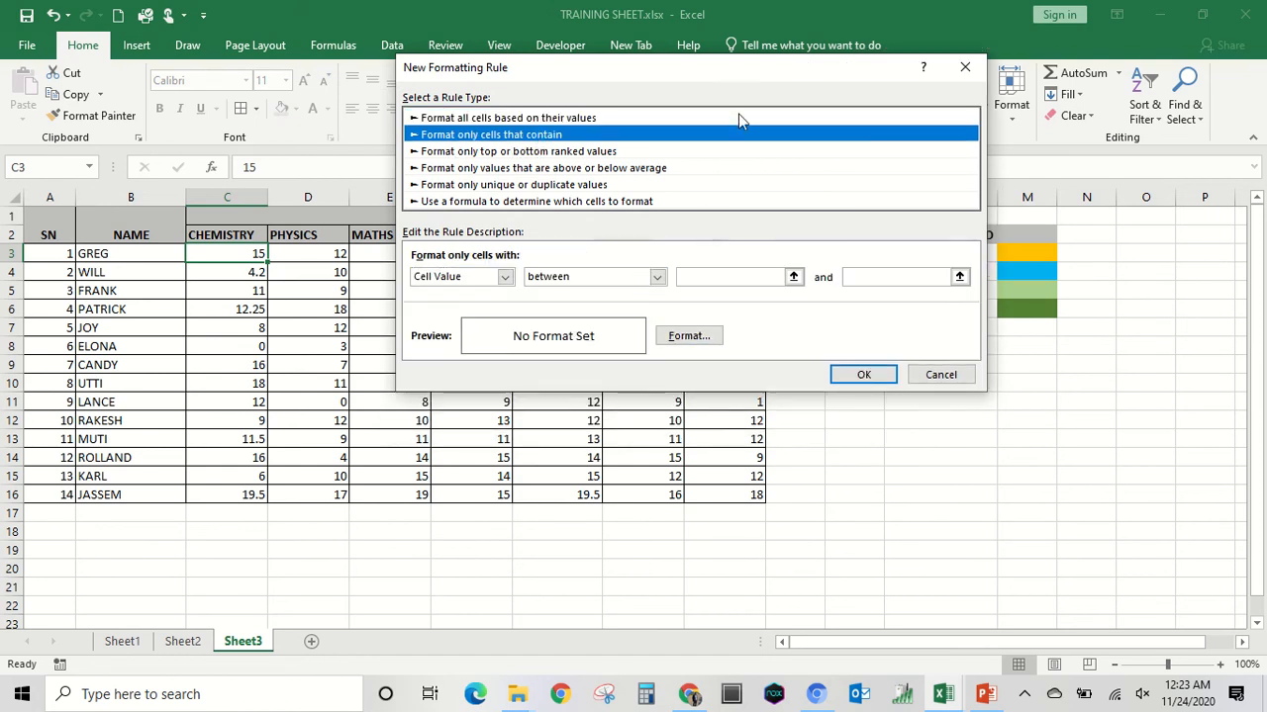
pyautogui.moveTo(733, 77); pyautogui.dragTo(379, 81)
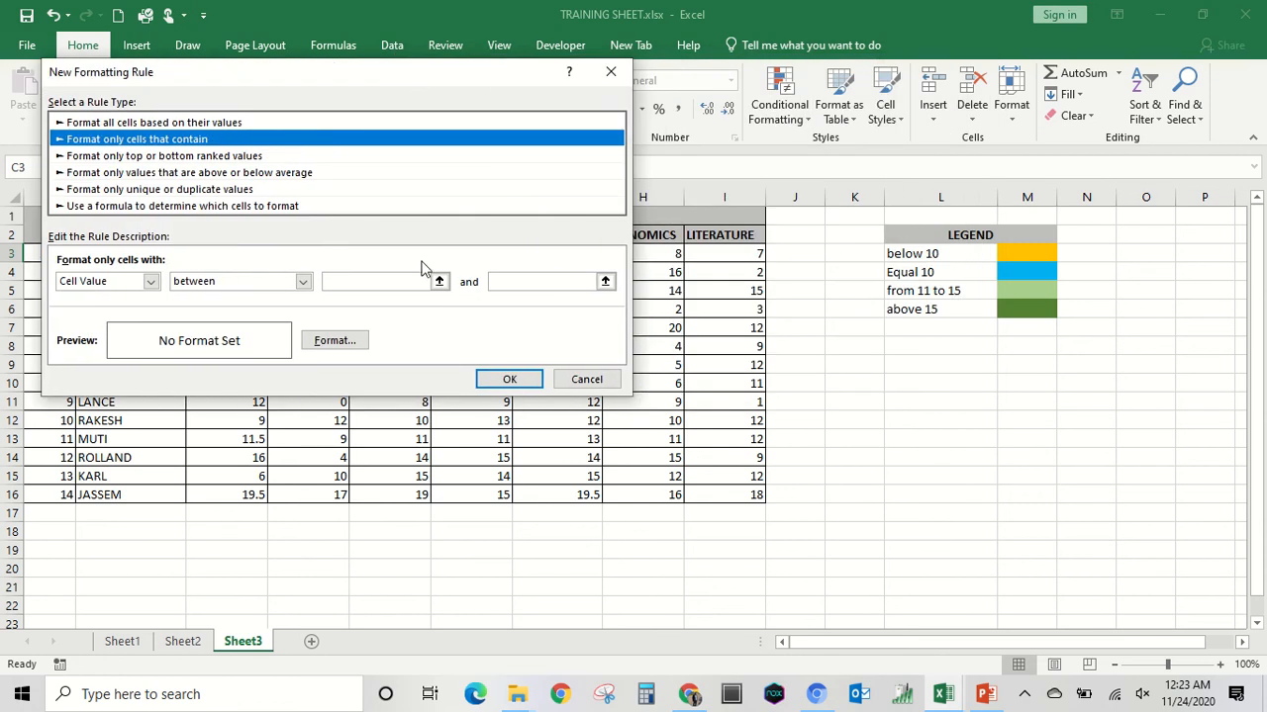
pyautogui.click(304, 282)
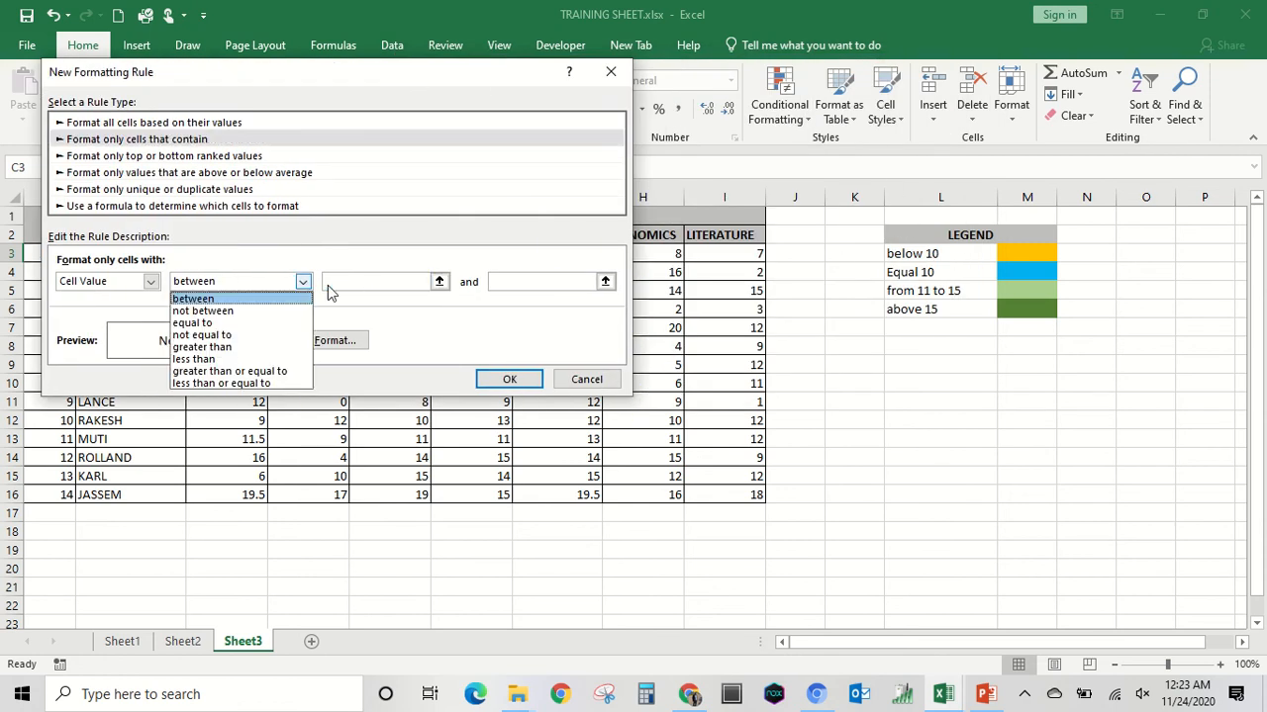
pyautogui.click(213, 359)
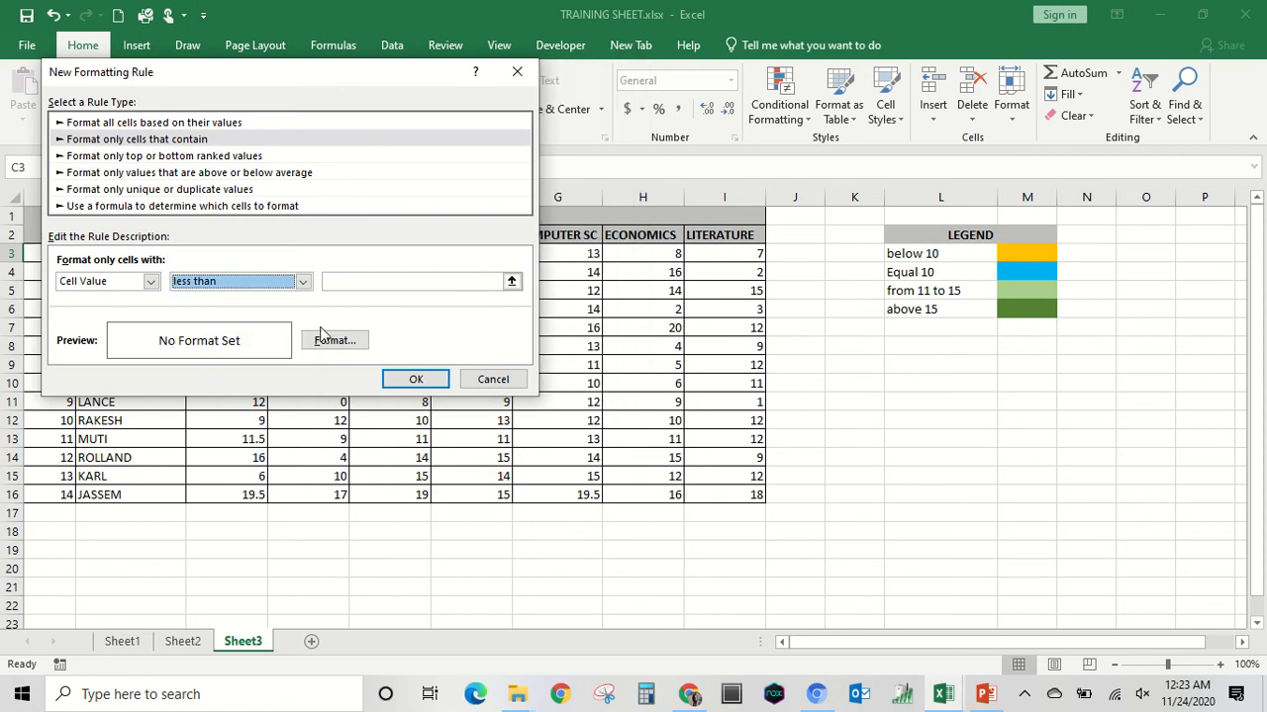
pyautogui.click(386, 281)
pyautogui.write('10')
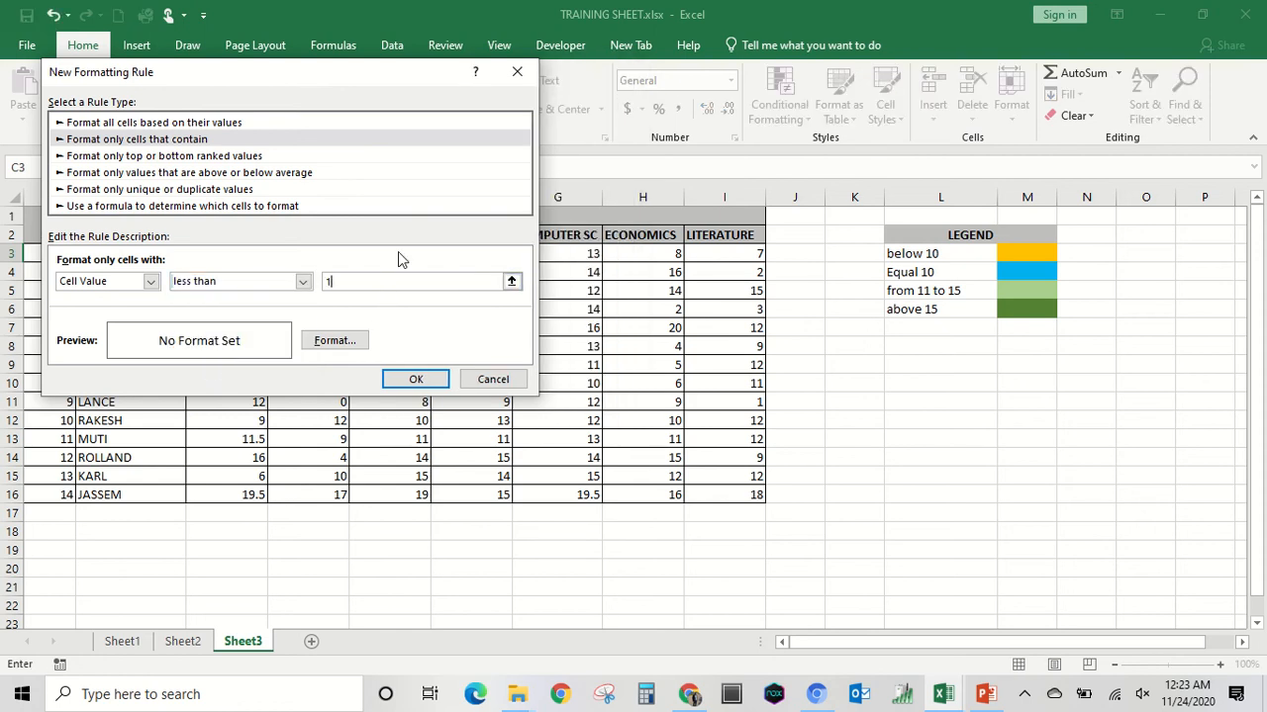
# Give the less-than-10 rule the legend's orange fill and apply the rule to cell C3.
pyautogui.click(334, 342)
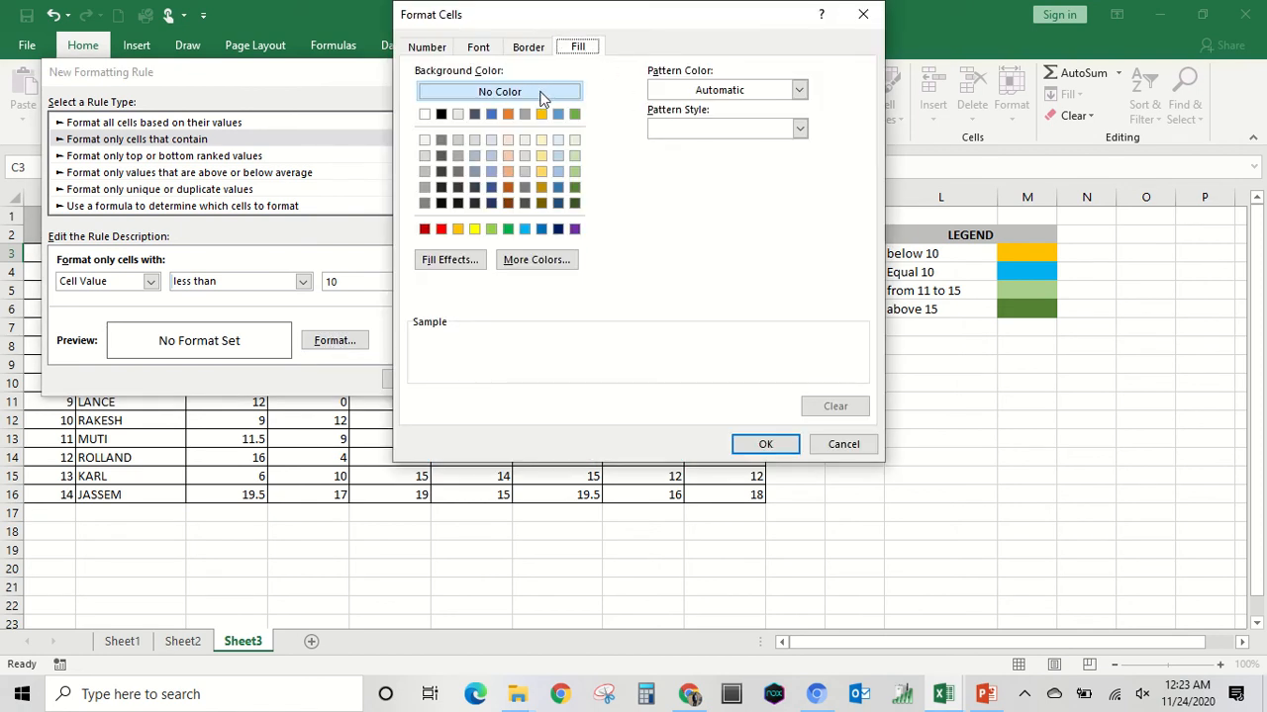
pyautogui.click(458, 230)
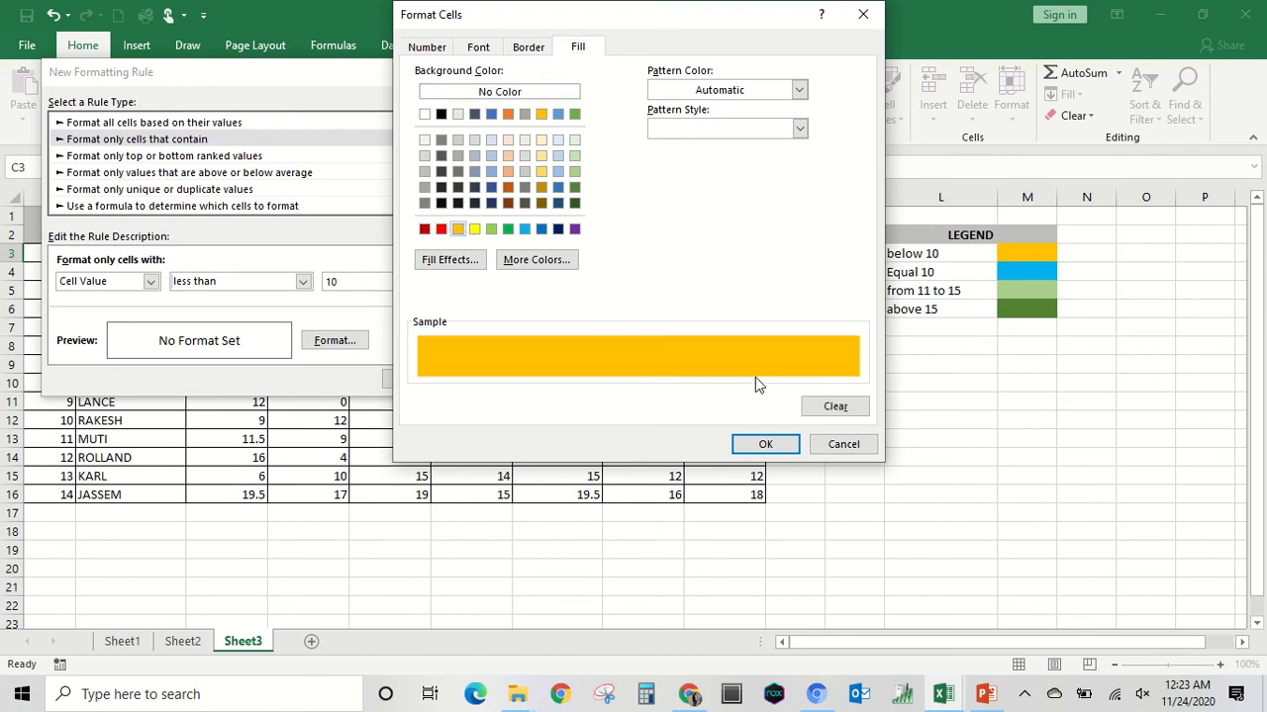
pyautogui.click(767, 444)
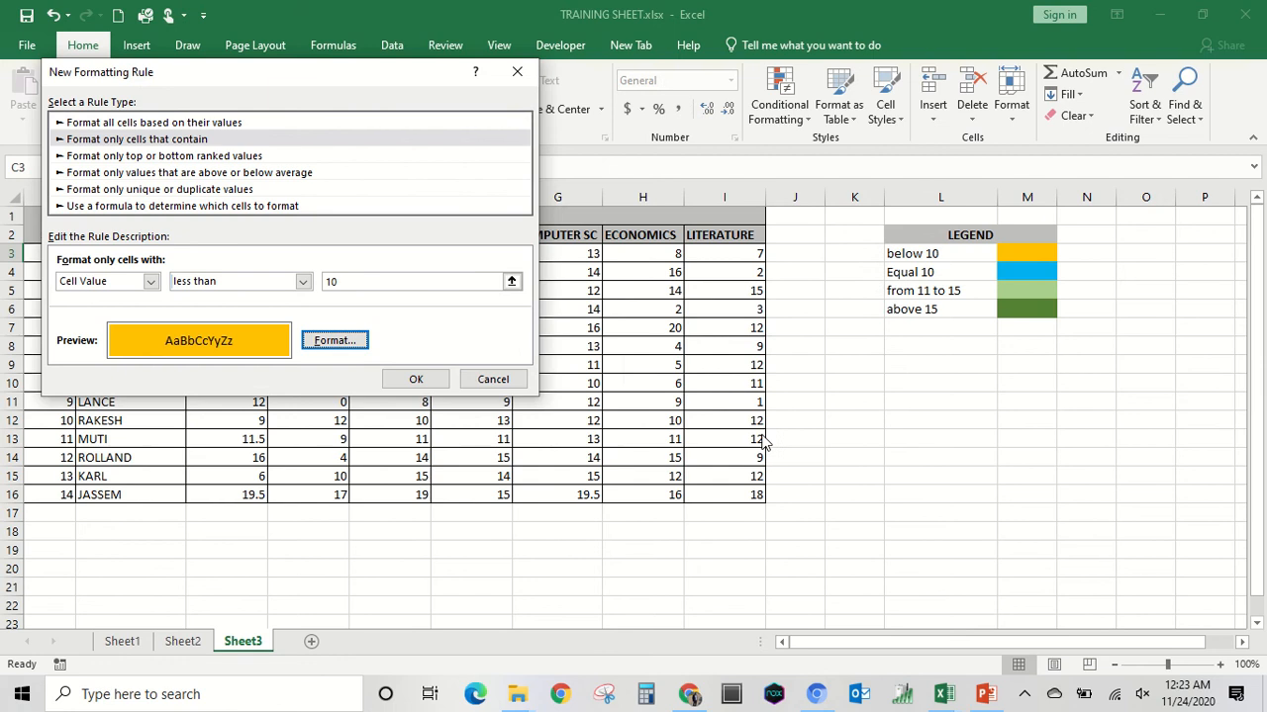
pyautogui.click(416, 380)
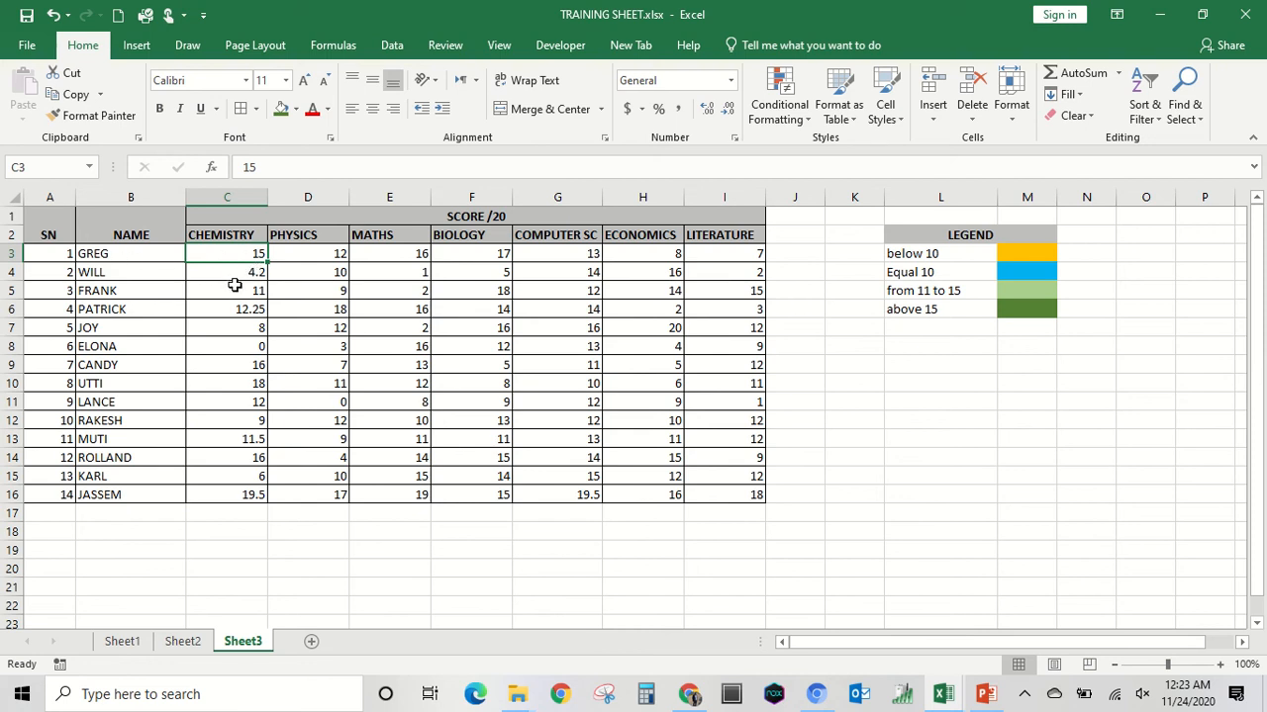
# Test the rule by entering 1 in cell C3, and restore the score to 15.
pyautogui.write('1')
pyautogui.press('Return')
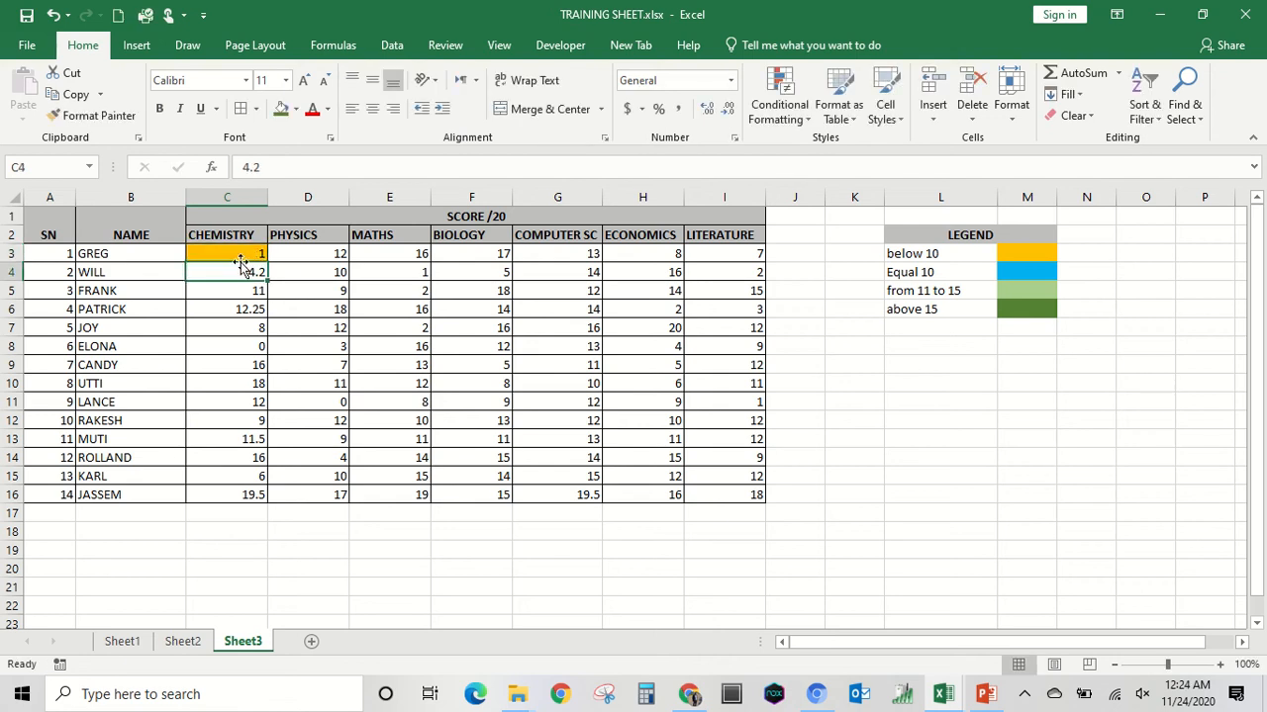
pyautogui.click(255, 253)
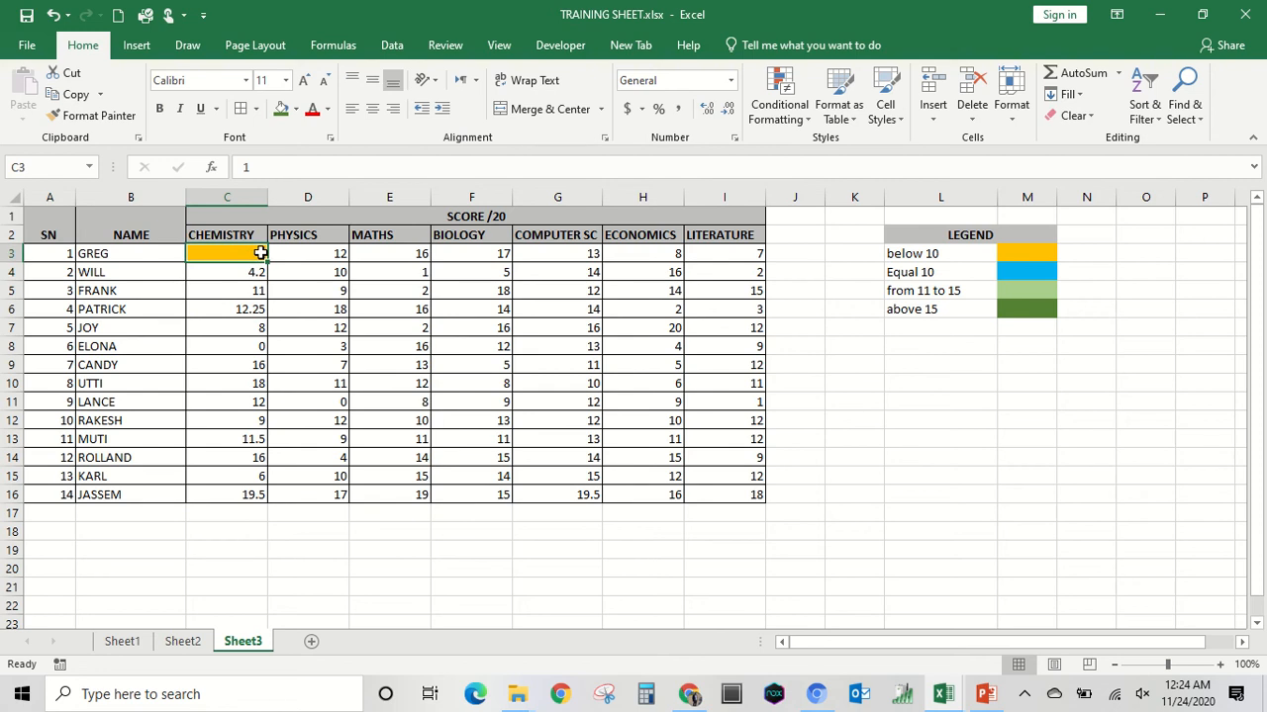
pyautogui.write('15')
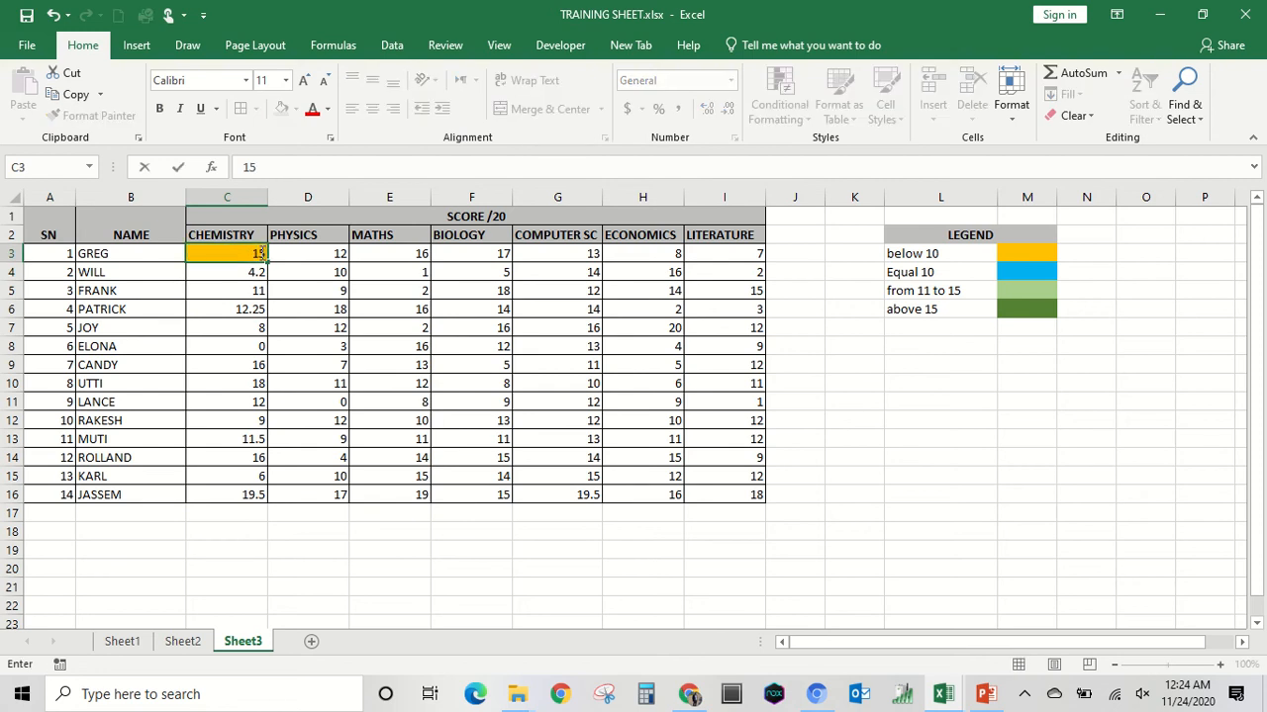
pyautogui.click(331, 257)
# Add a second rule for cell C3 in the rules manager that formats cell values equal to 10.
pyautogui.click(254, 256)
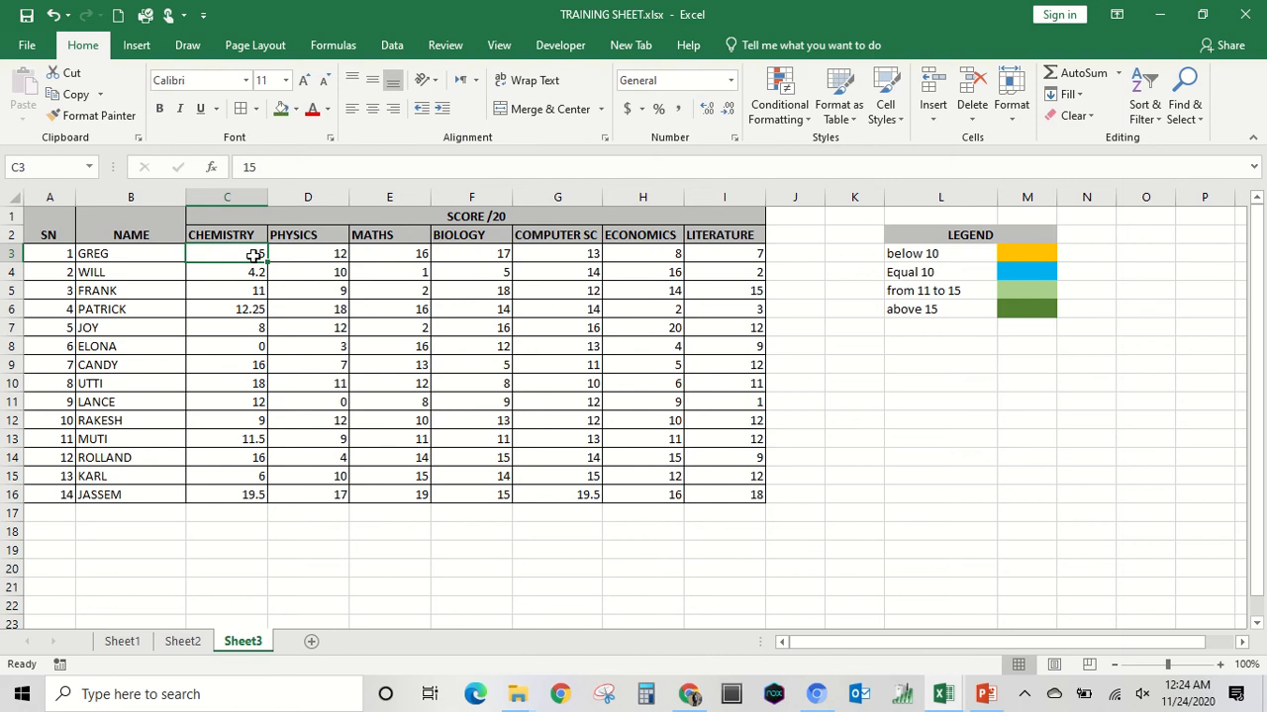
pyautogui.click(800, 122)
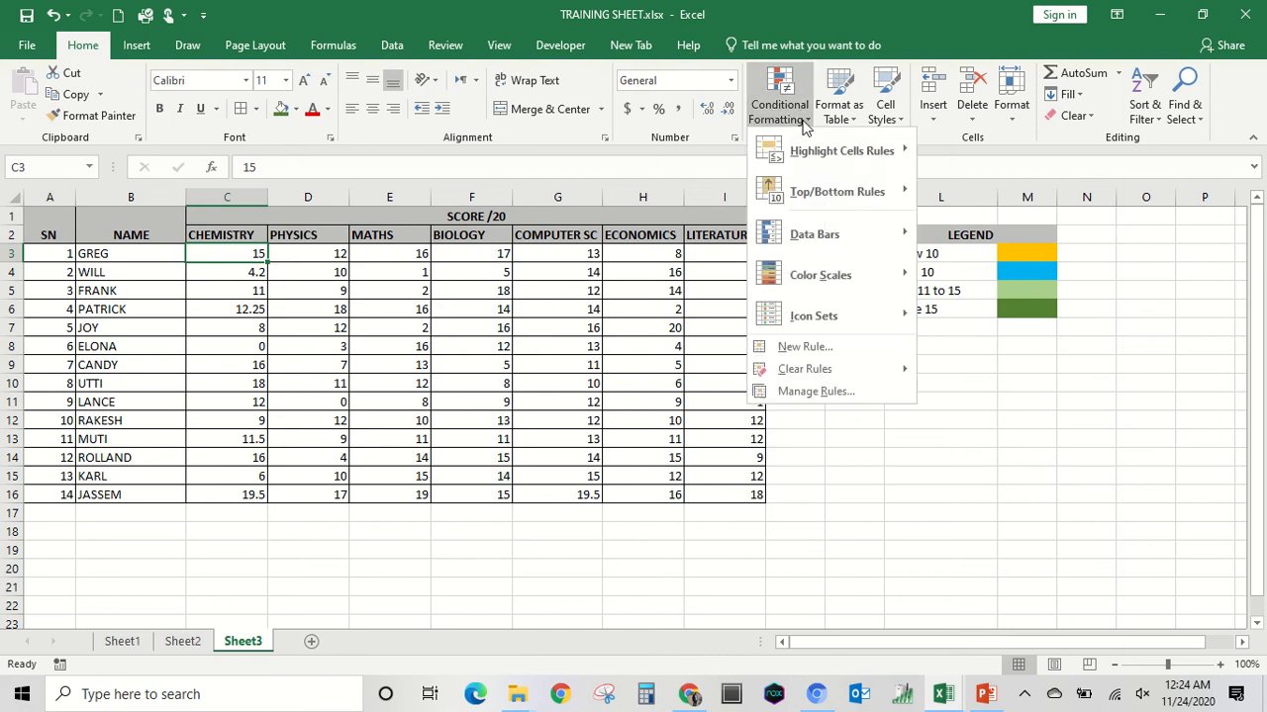
pyautogui.click(803, 391)
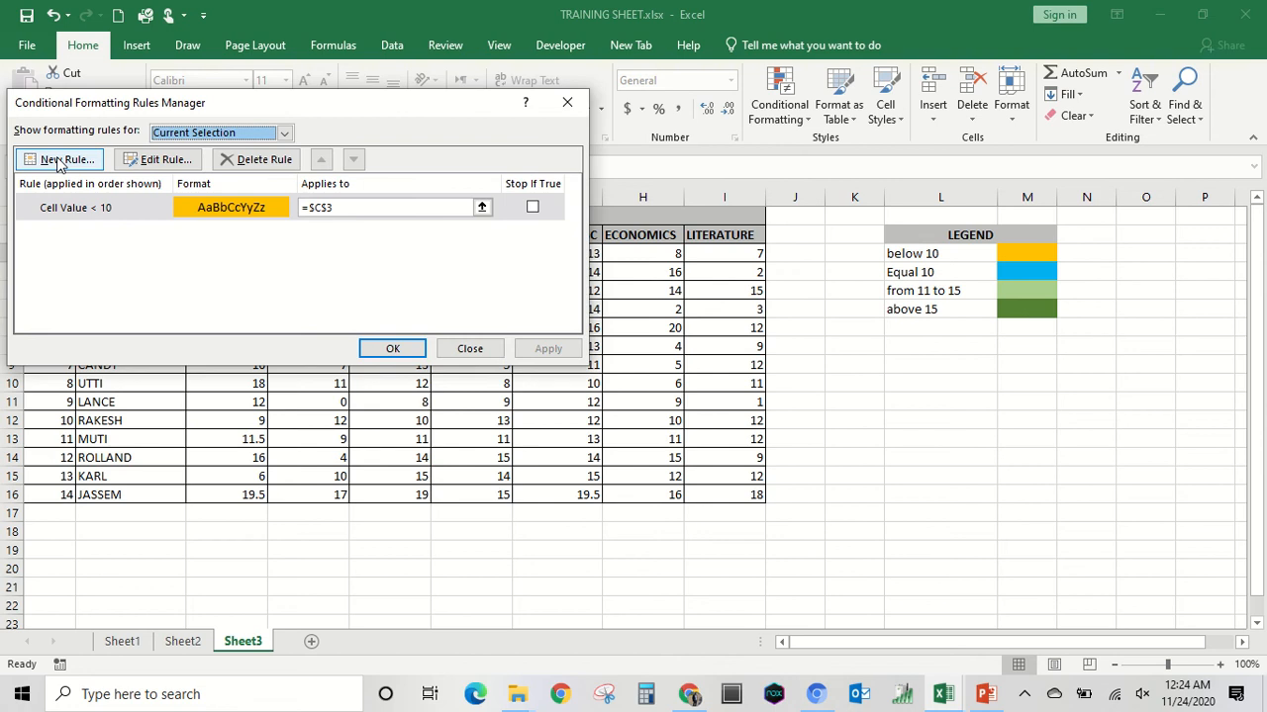
pyautogui.click(63, 159)
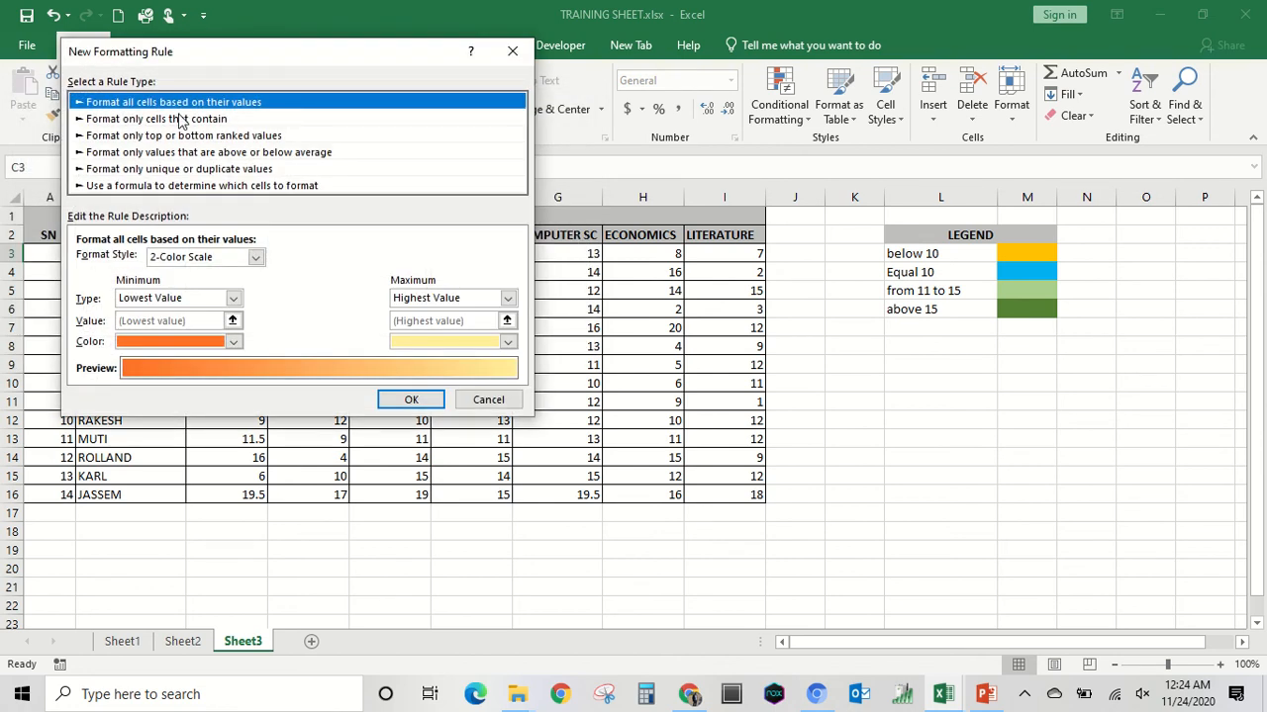
pyautogui.click(181, 119)
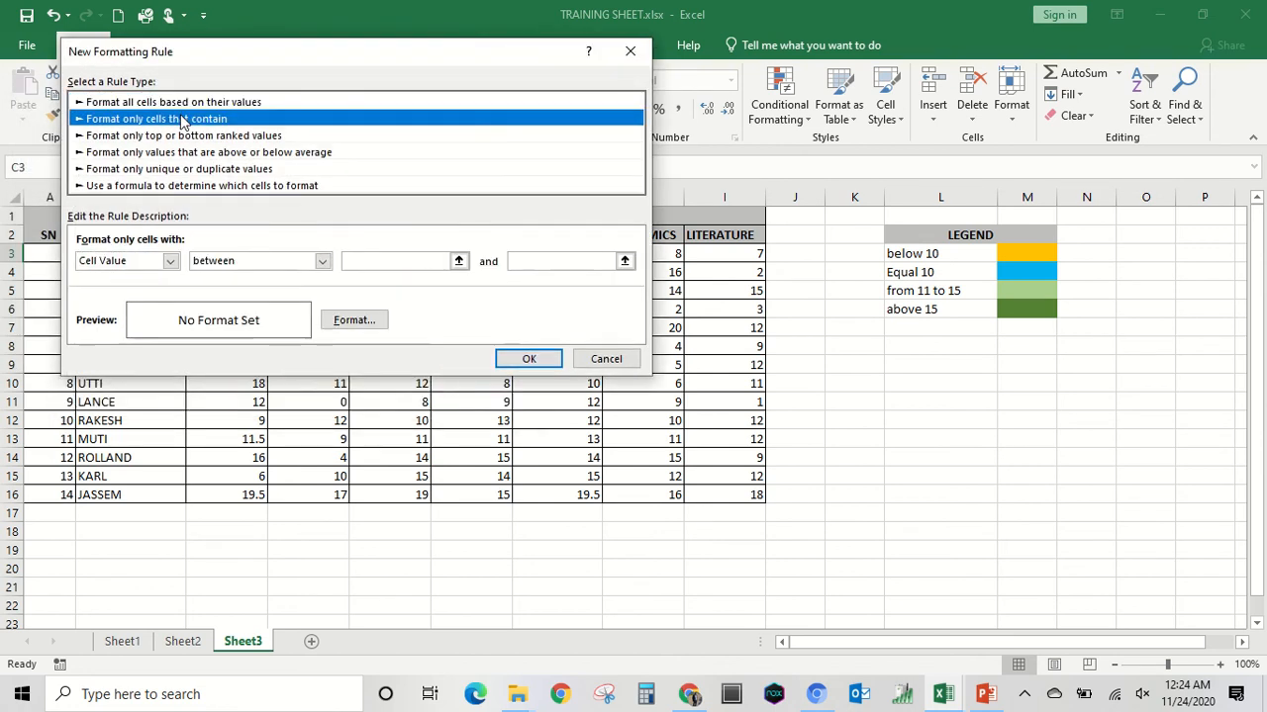
pyautogui.click(323, 261)
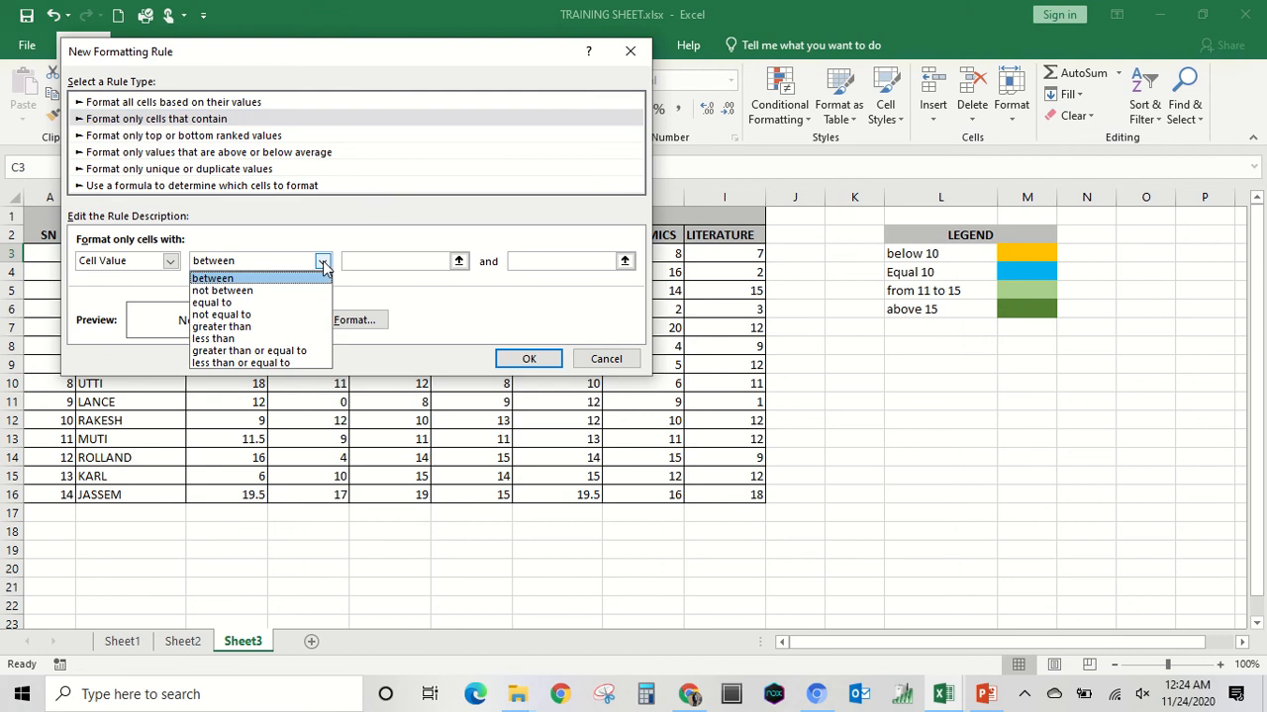
pyautogui.click(241, 305)
pyautogui.click(372, 258)
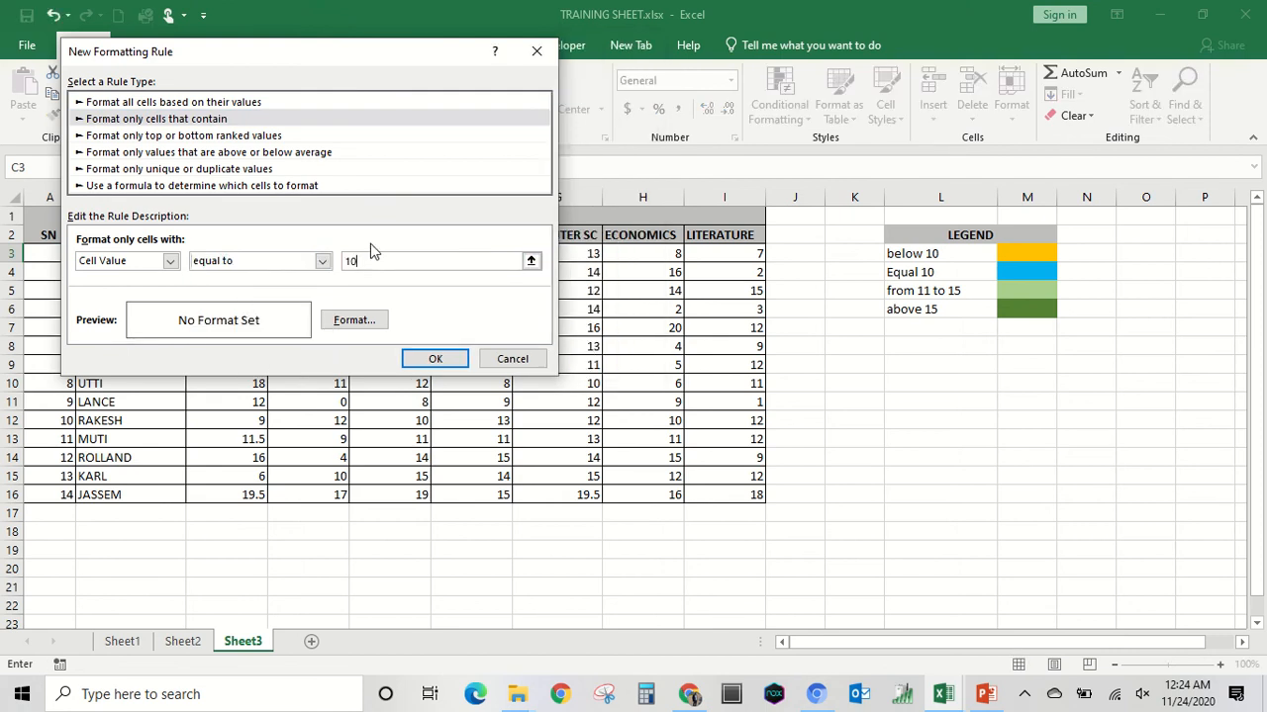
# Give the equal-to-10 rule the legend's light blue fill and save it to the rule list.
pyautogui.click(362, 320)
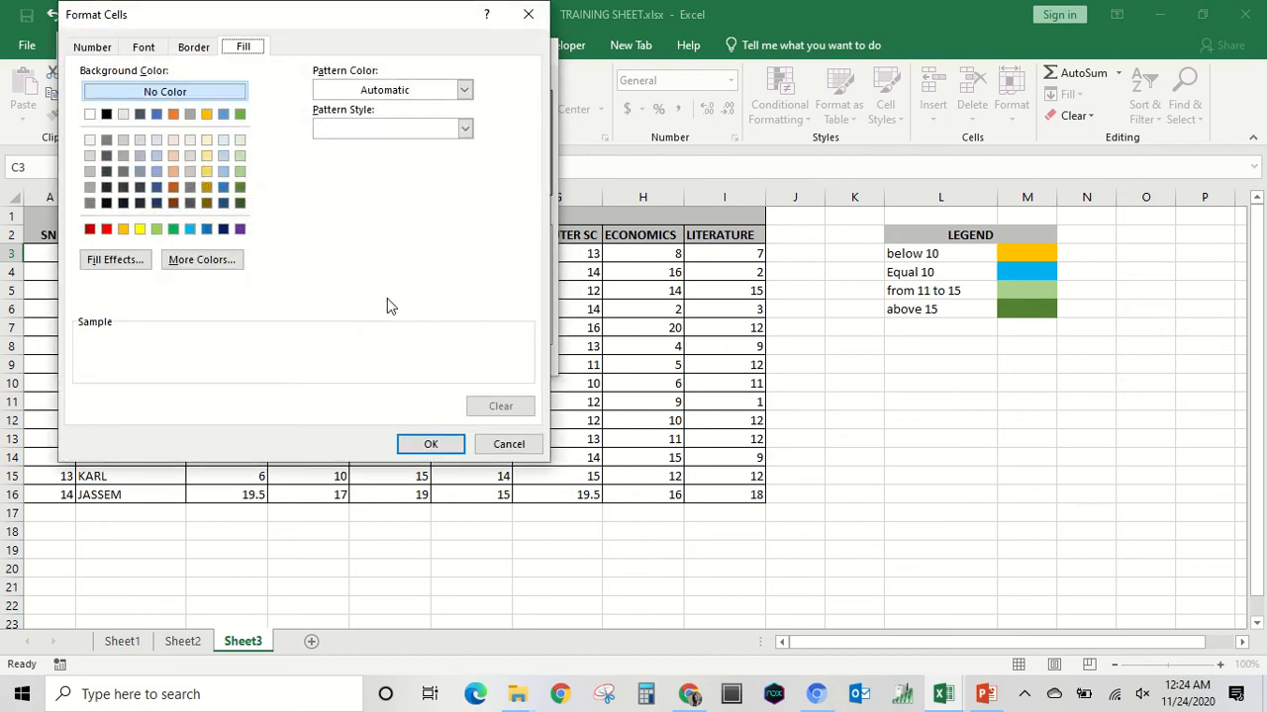
pyautogui.click(190, 231)
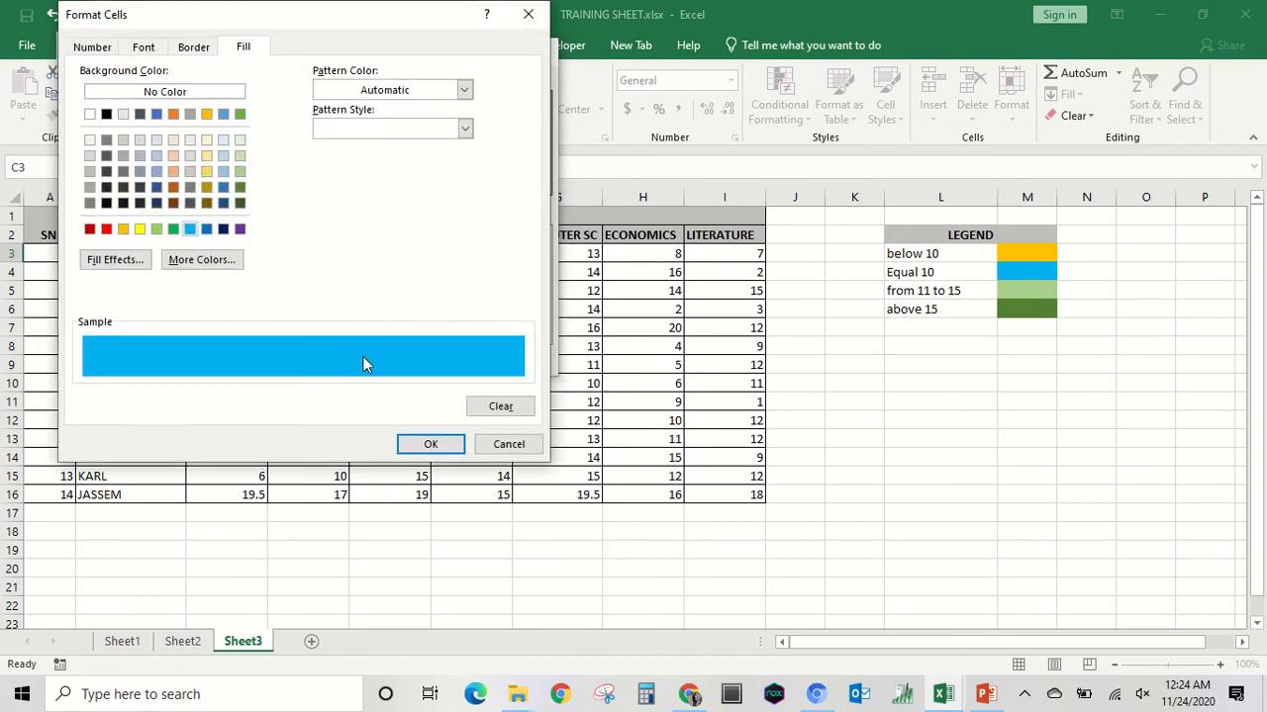
pyautogui.click(429, 446)
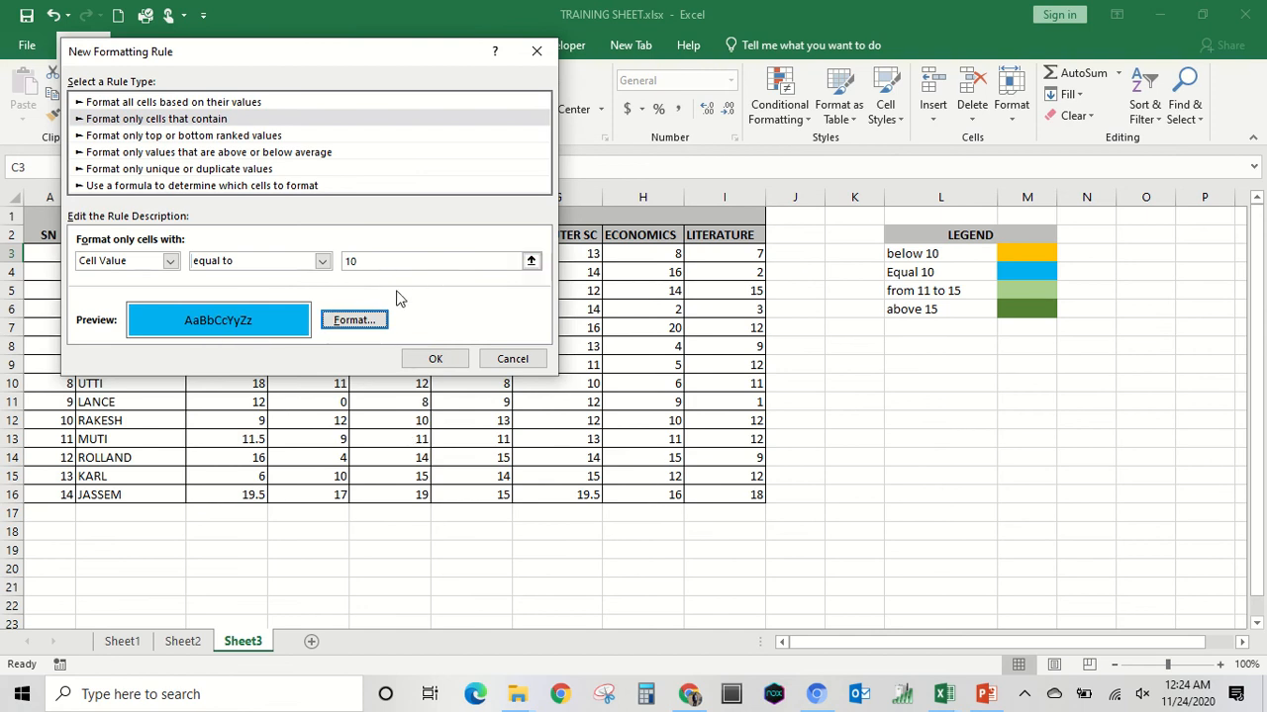
pyautogui.click(432, 359)
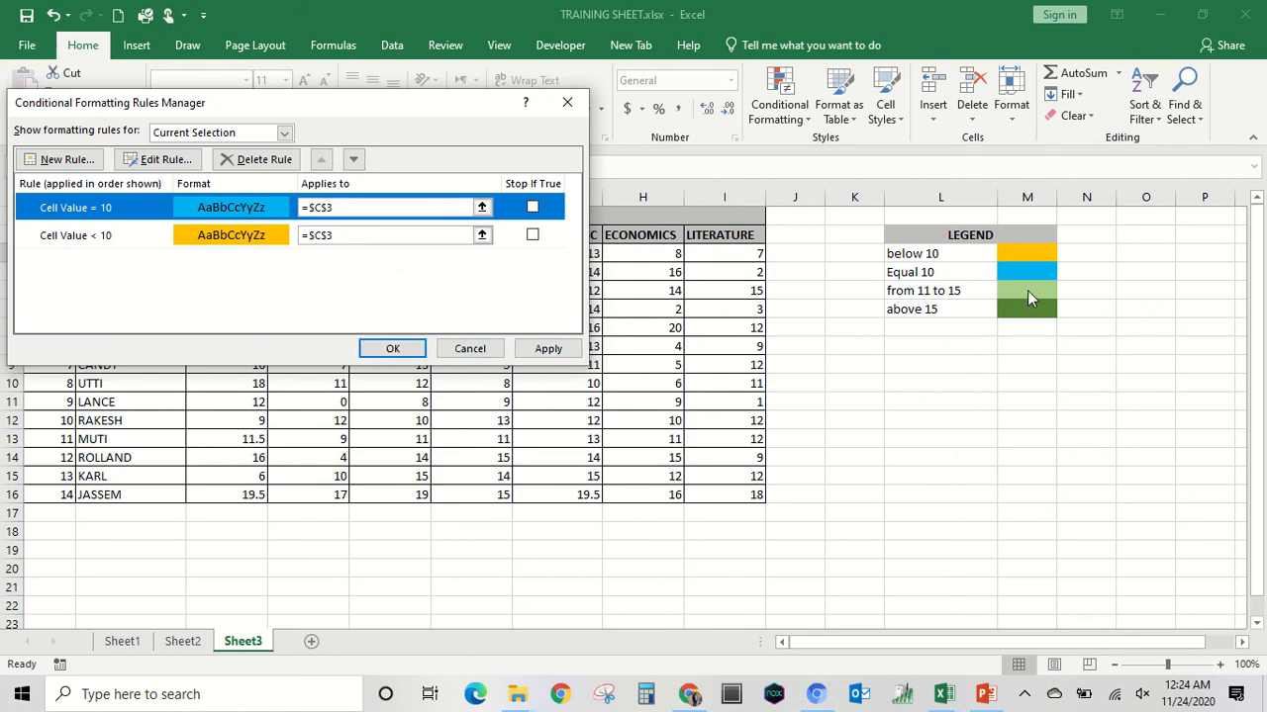
# Create a third rule for cell C3 that formats cell values between 11 and 15.
pyautogui.click(64, 161)
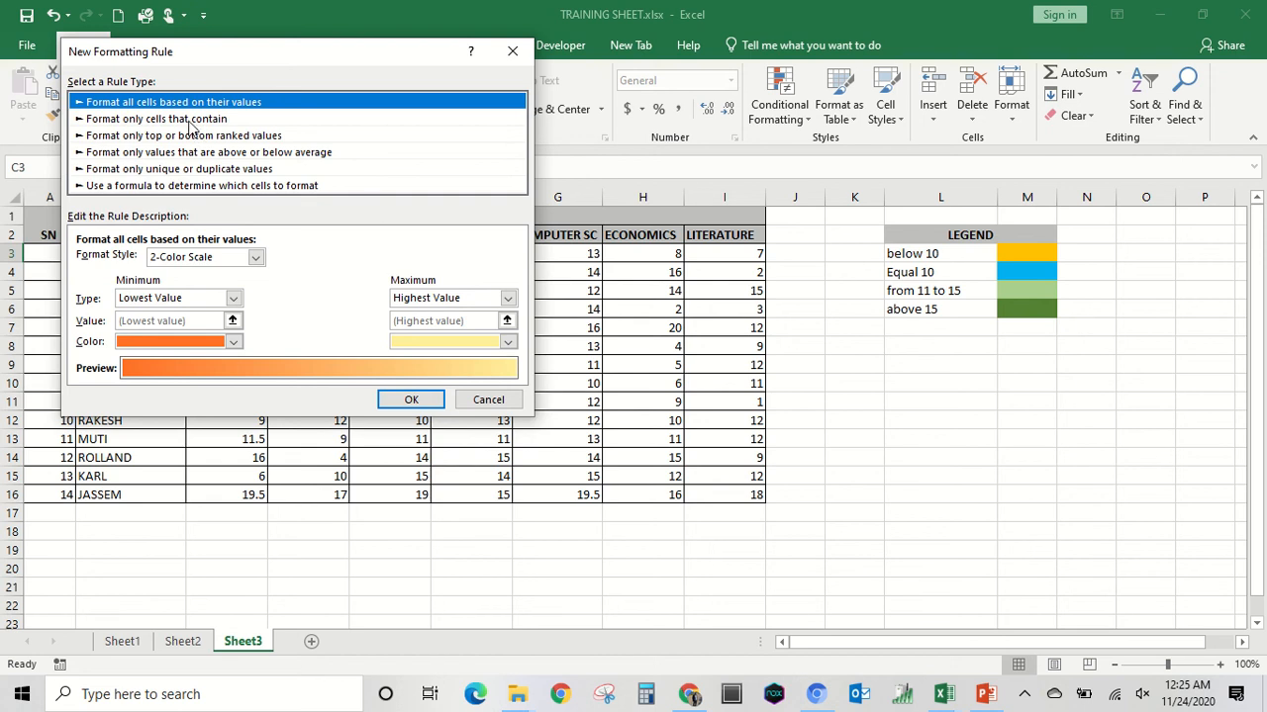
pyautogui.click(190, 120)
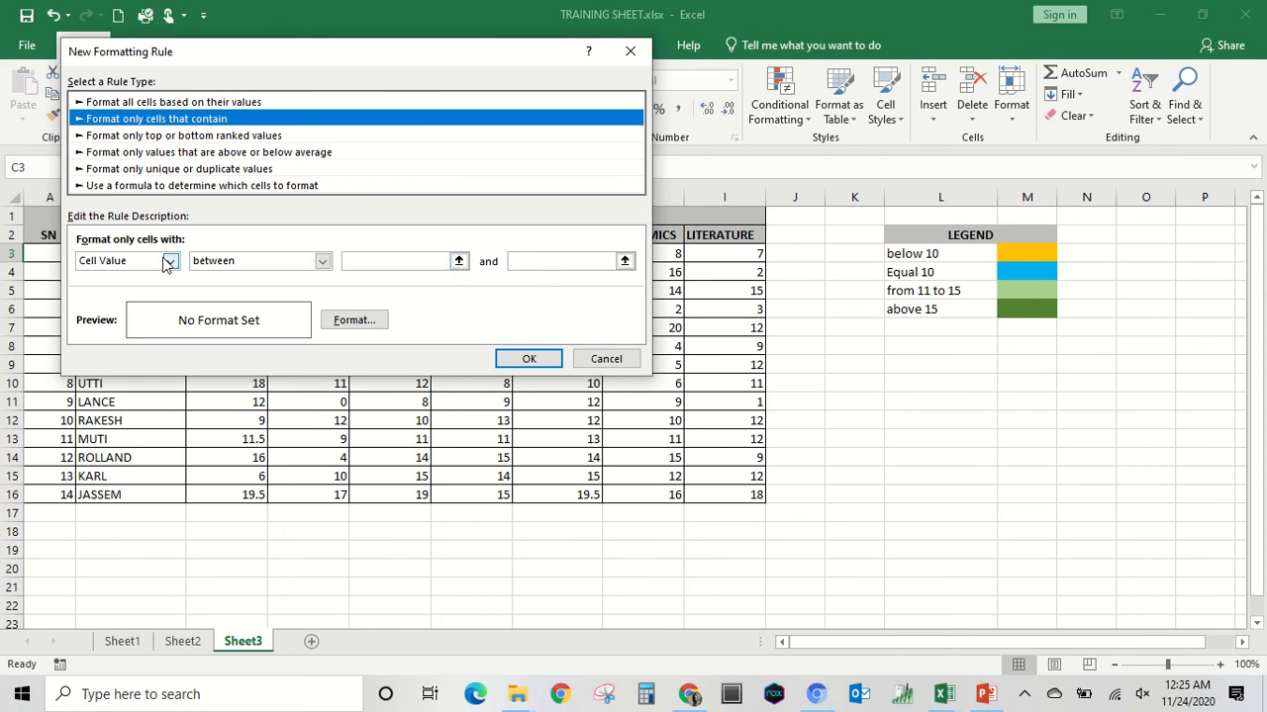
pyautogui.click(363, 262)
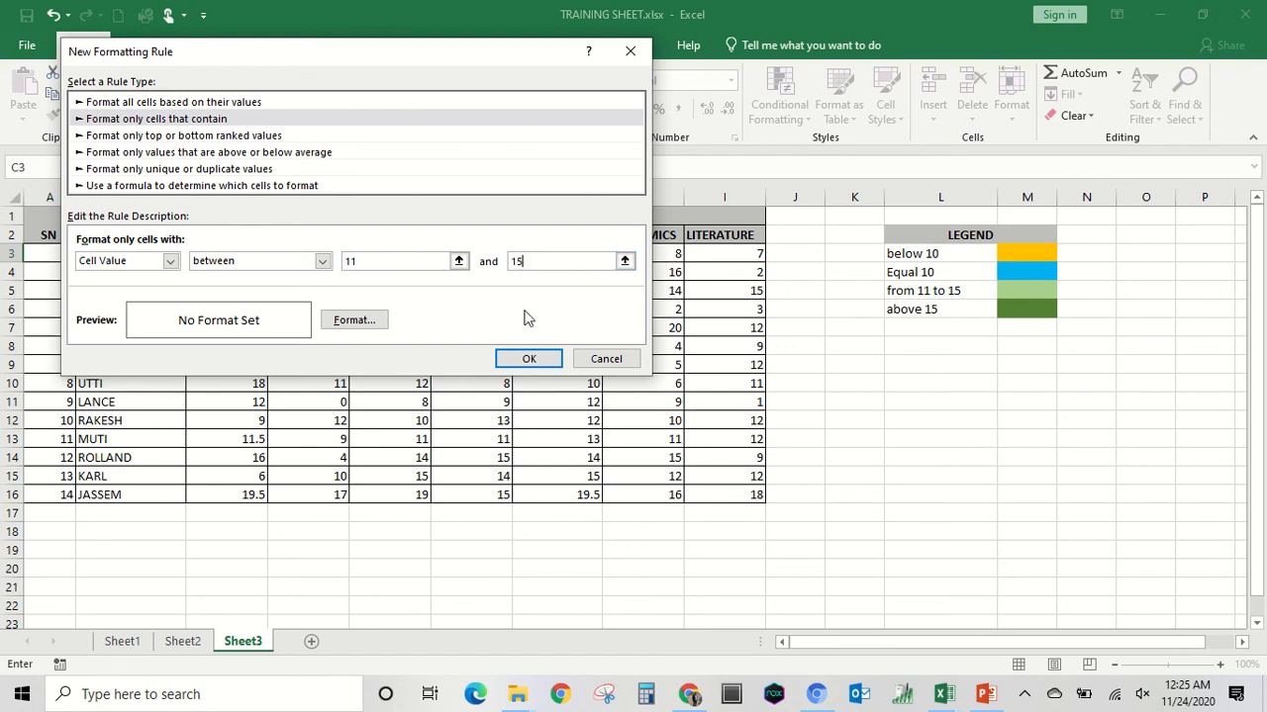
# Give the 11-to-15 rule the legend's light green fill and save it to the rule list.
pyautogui.click(380, 321)
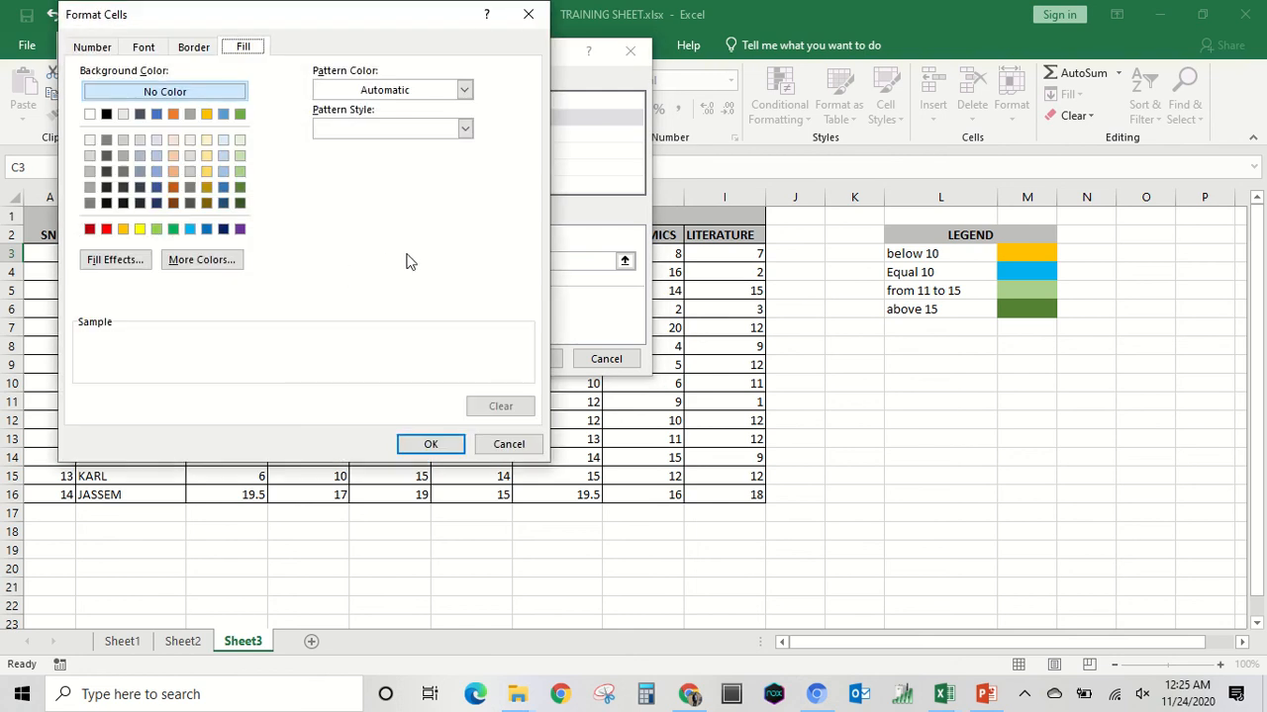
pyautogui.click(158, 231)
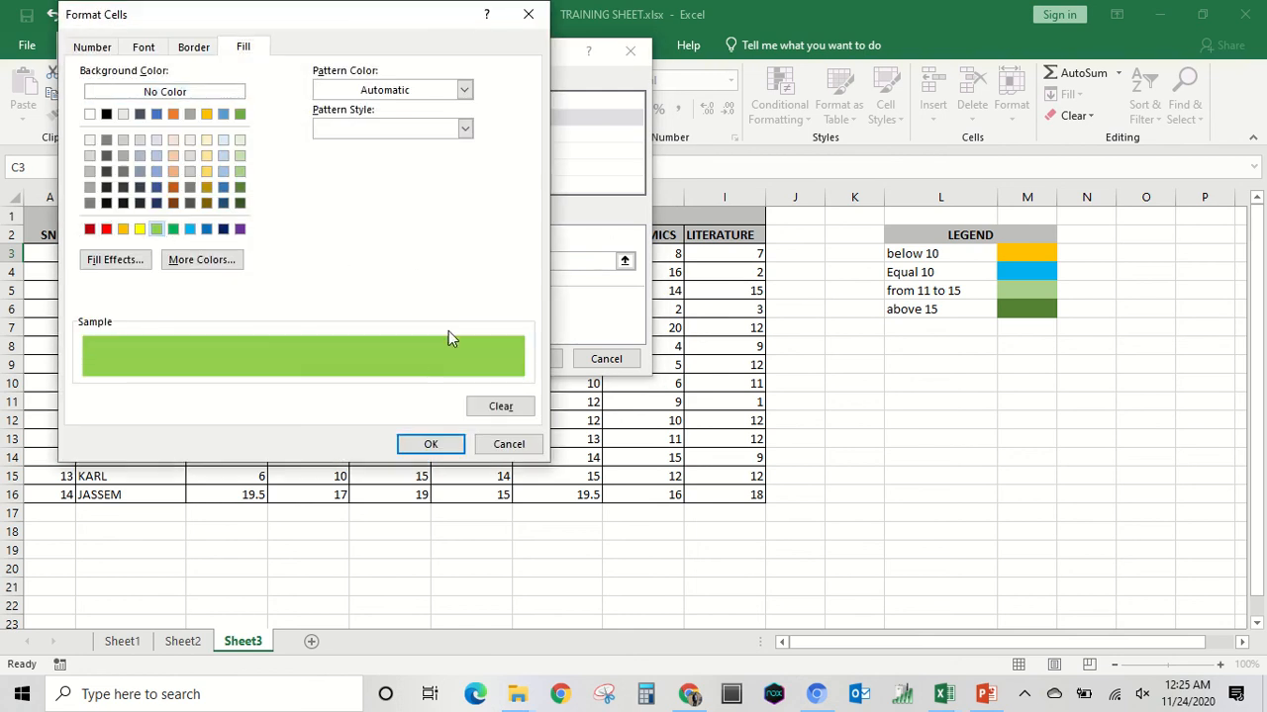
pyautogui.click(240, 172)
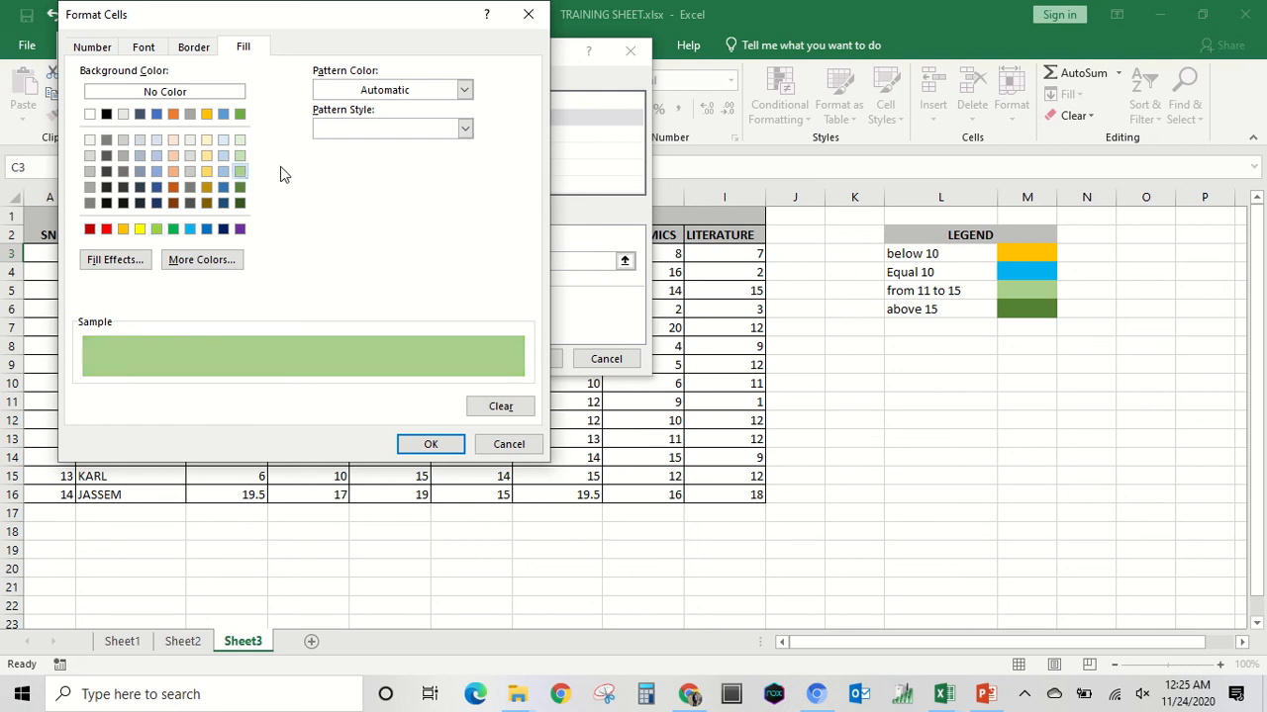
pyautogui.click(429, 444)
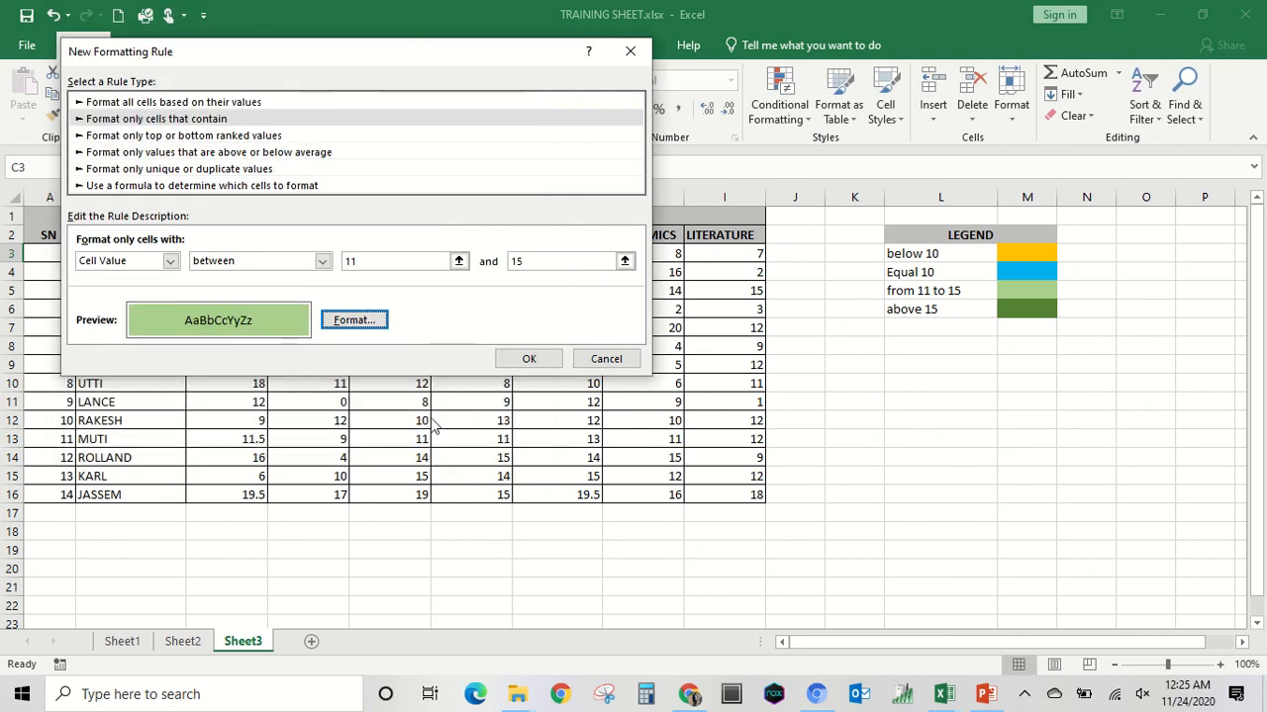
pyautogui.click(517, 360)
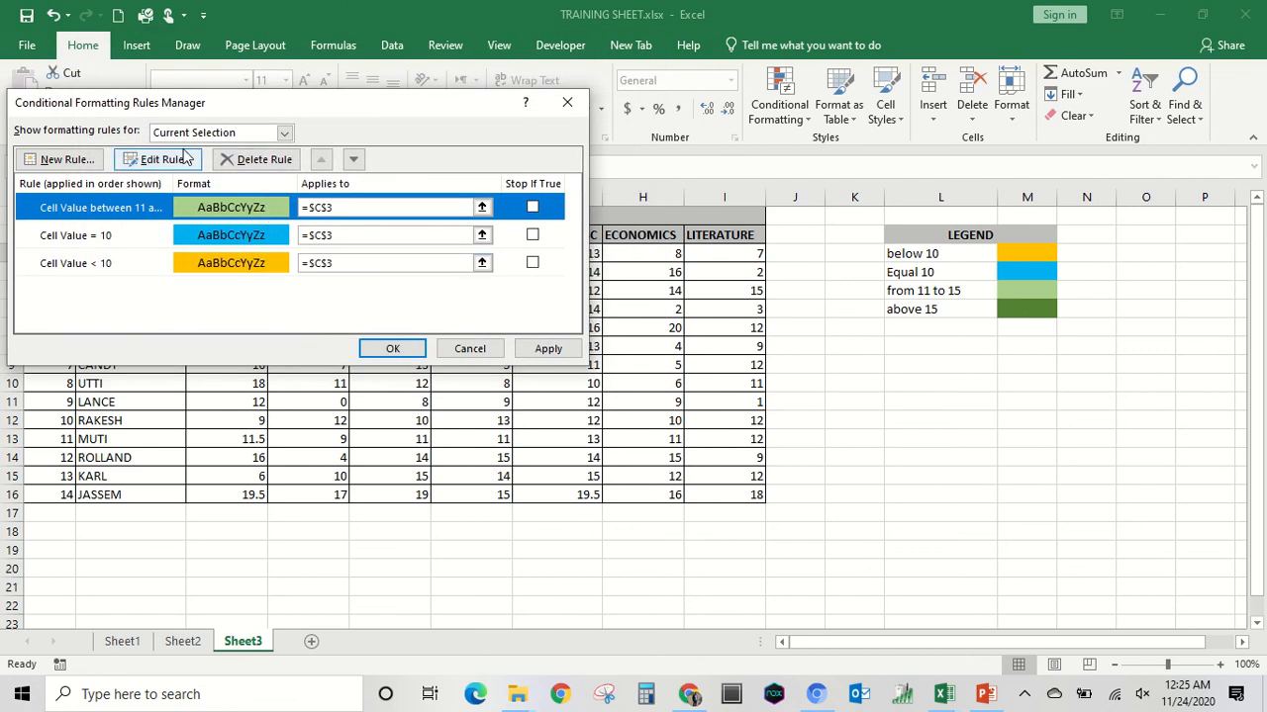
# Create a fourth rule for cell C3 that formats cell values greater than 15.
pyautogui.click(61, 159)
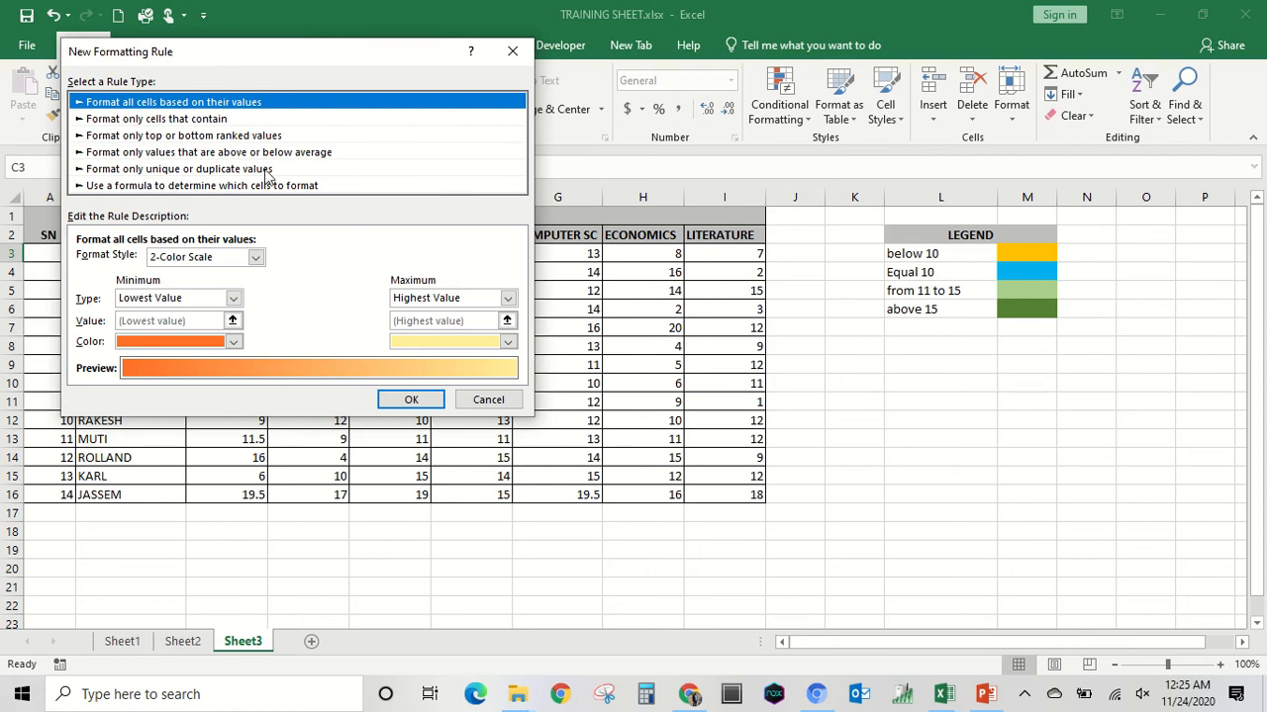
pyautogui.click(141, 119)
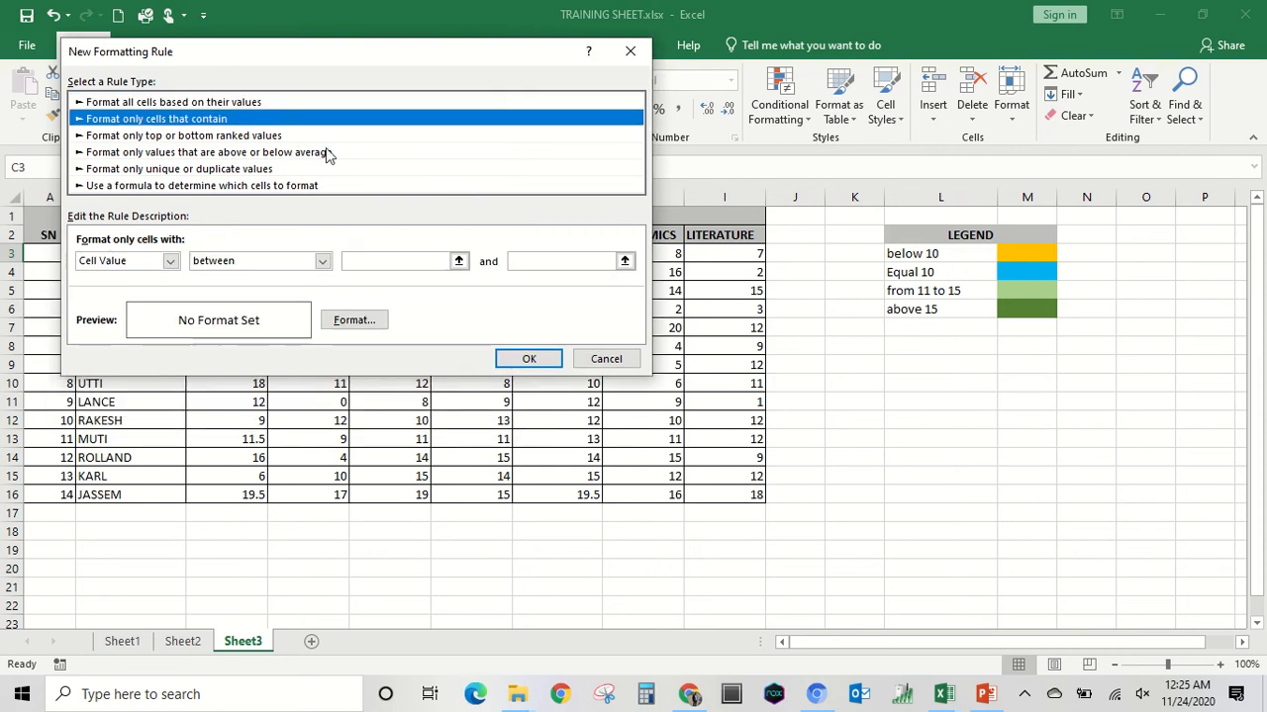
pyautogui.click(323, 261)
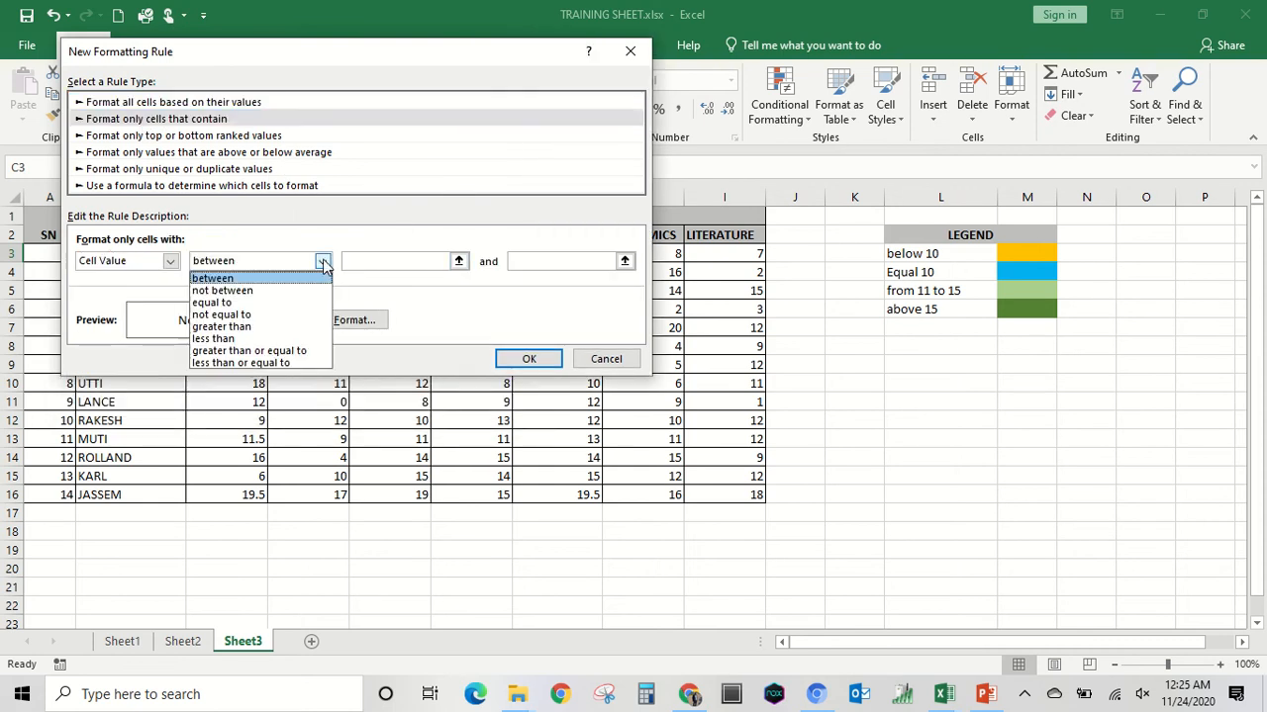
pyautogui.click(246, 329)
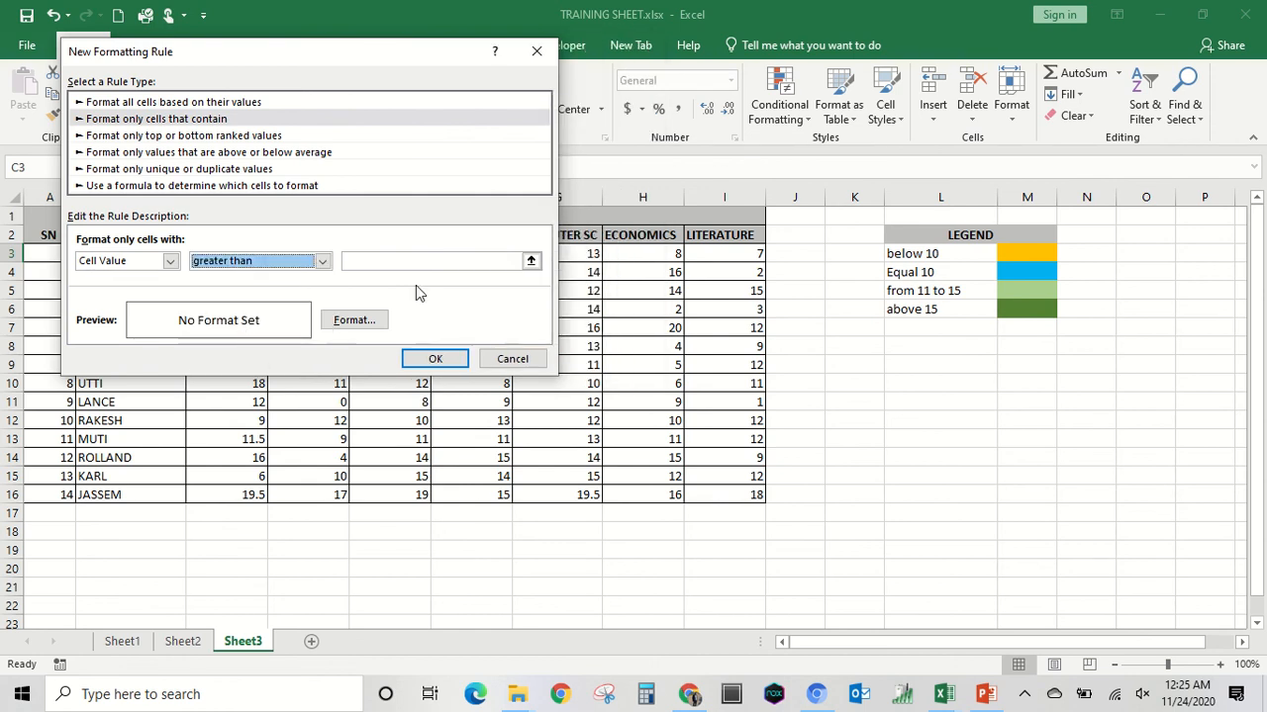
pyautogui.click(458, 262)
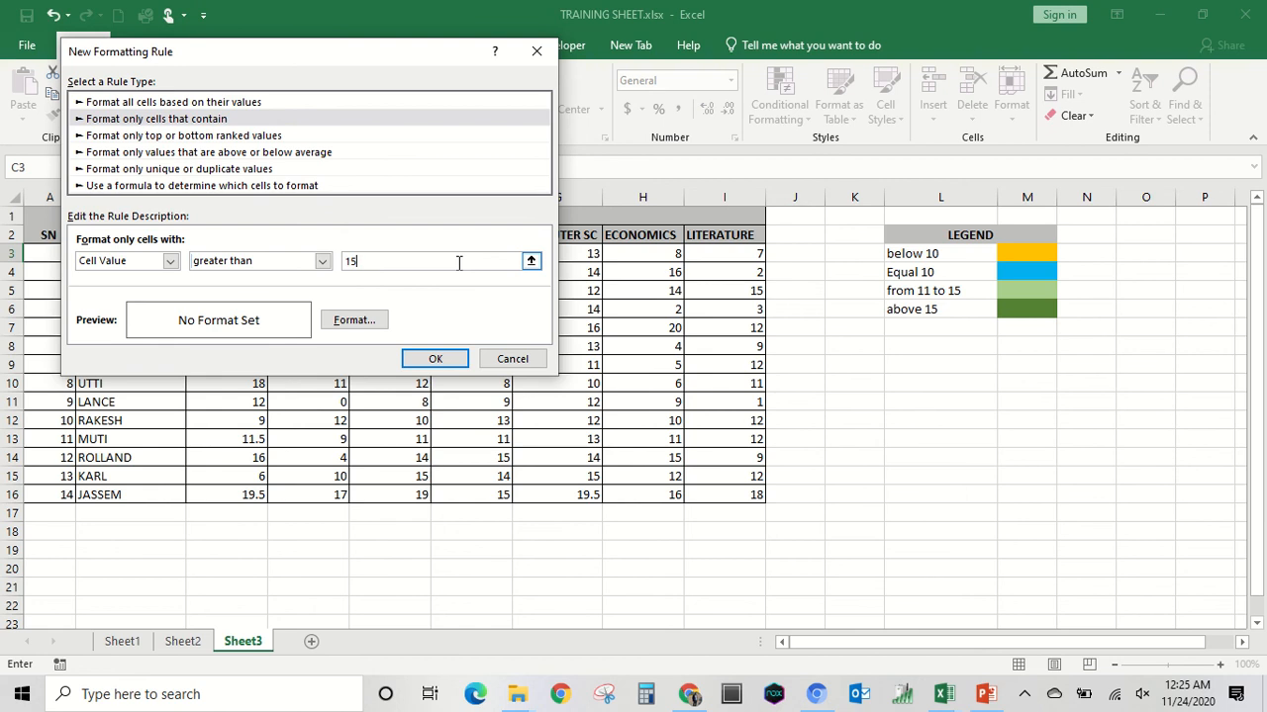
# Give the greater-than-15 rule the legend's dark green fill, and apply all the rules to cell C3.
pyautogui.click(363, 321)
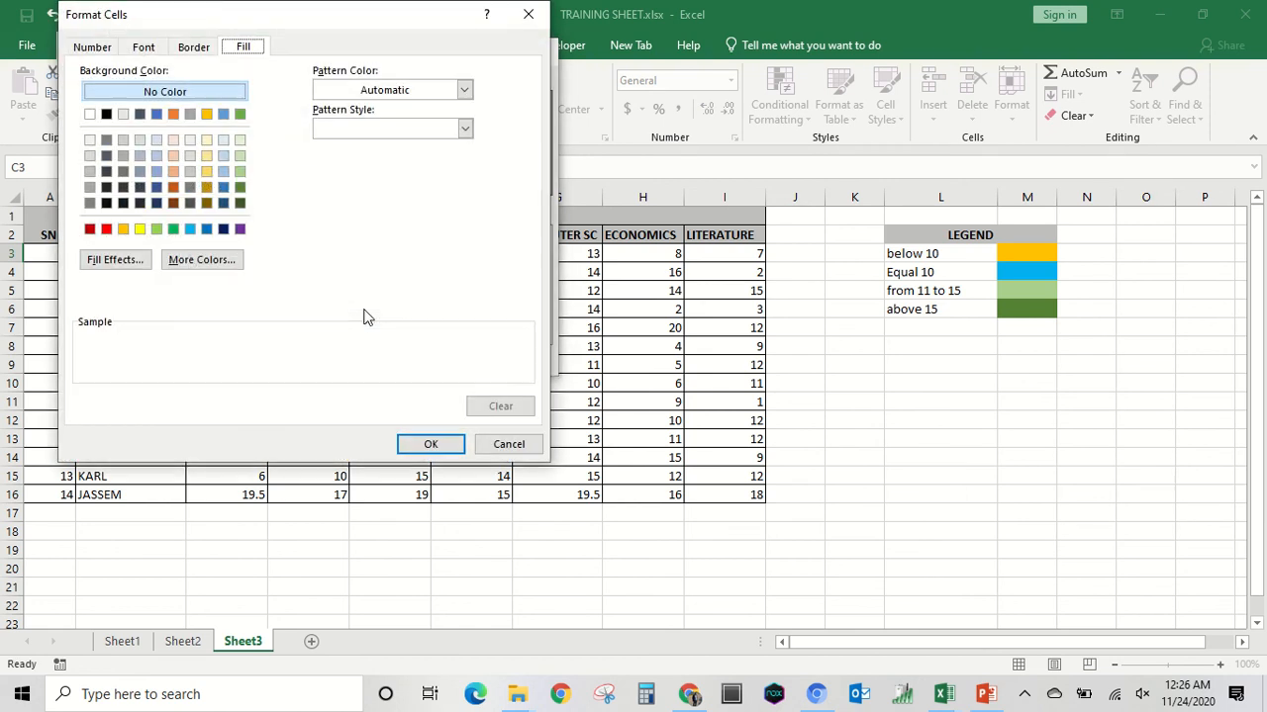
pyautogui.click(239, 187)
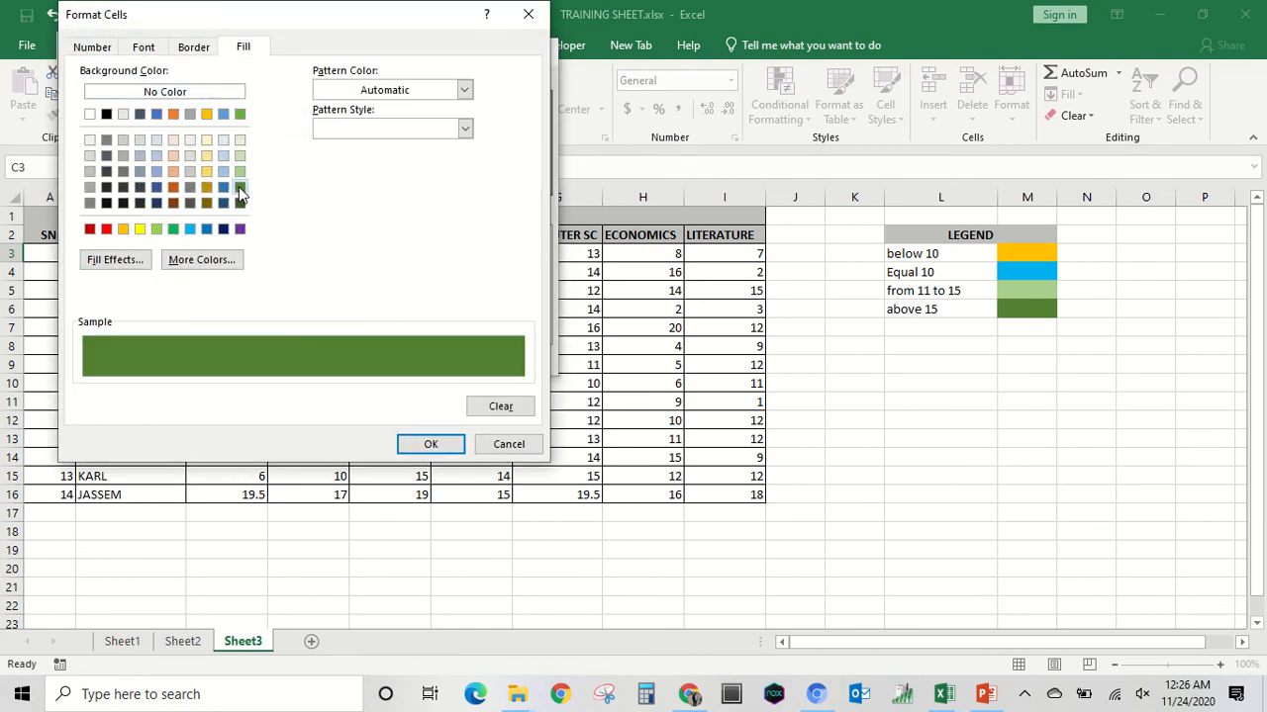
pyautogui.click(430, 444)
pyautogui.click(436, 362)
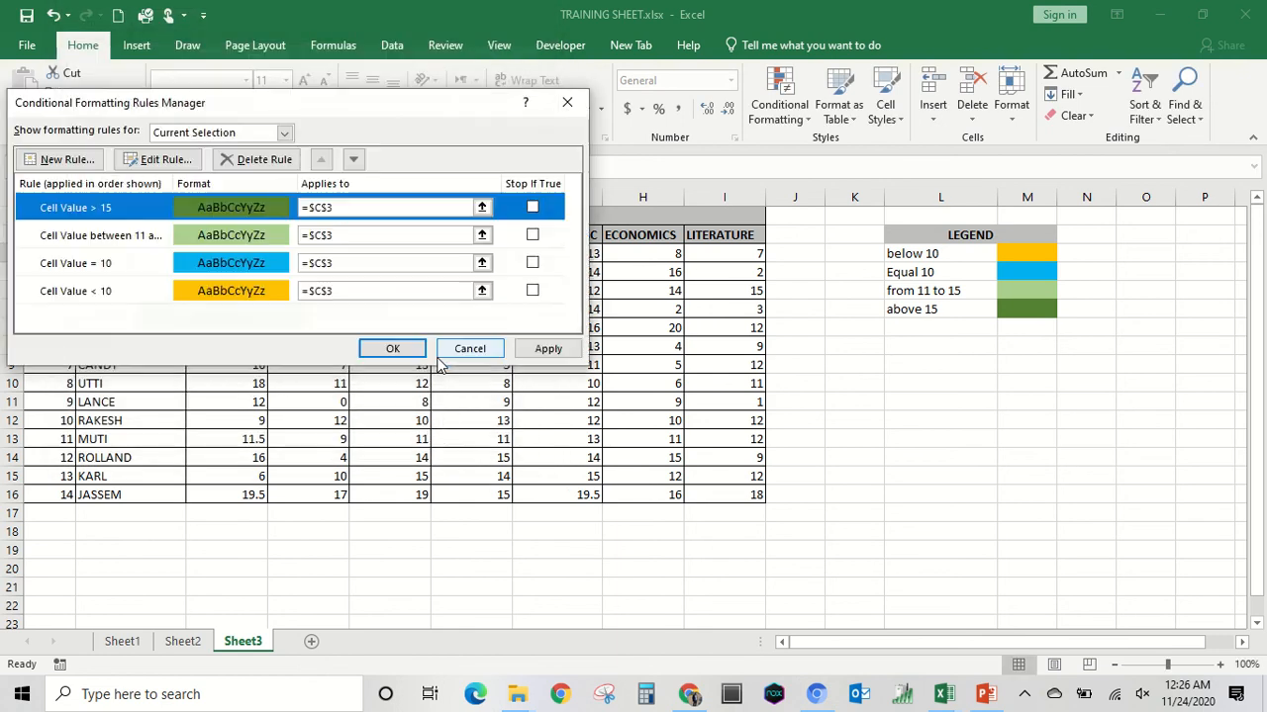
pyautogui.click(552, 349)
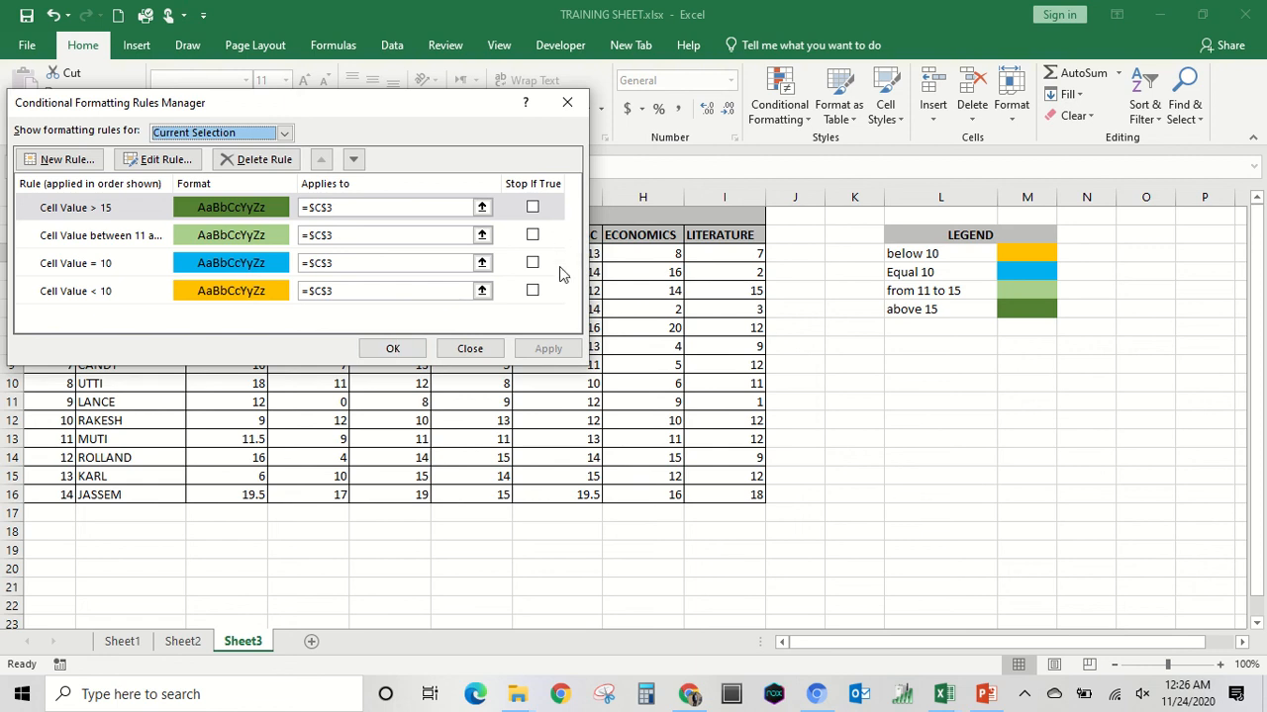
pyautogui.click(392, 348)
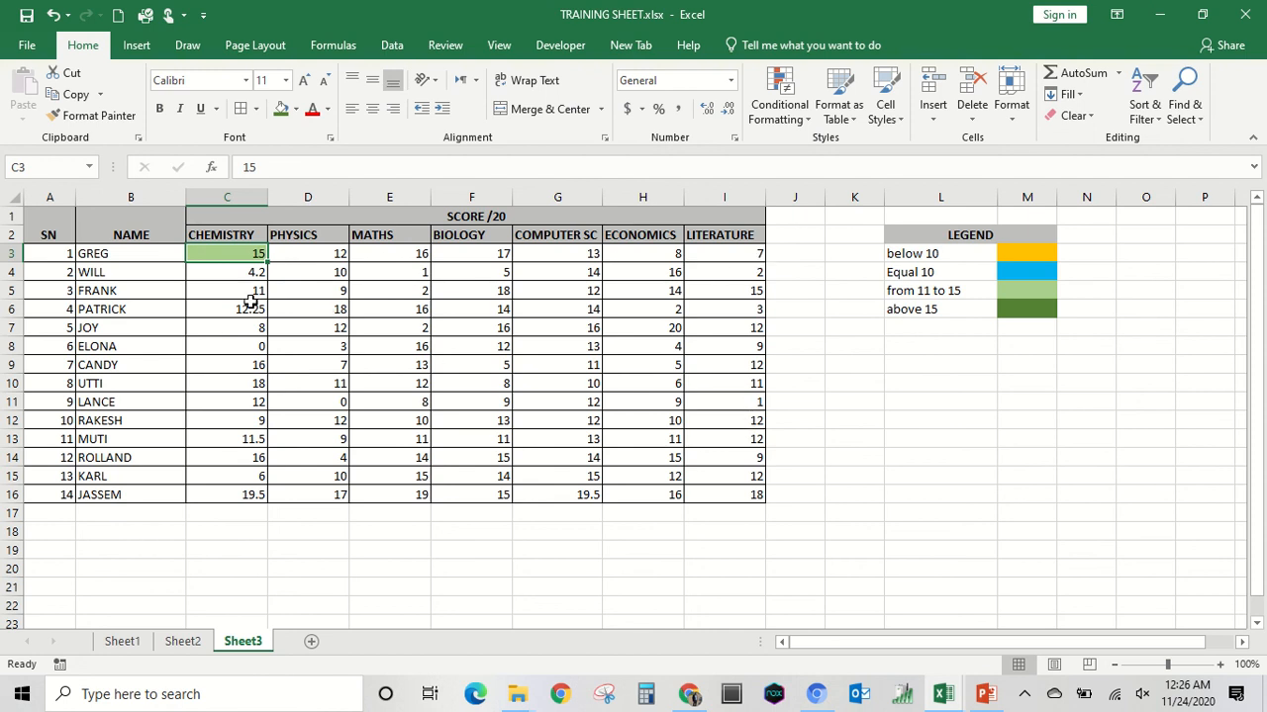
# Copy cell C3 and paste only its formats onto the scores in C4:I16.
pyautogui.rightClick(248, 252)
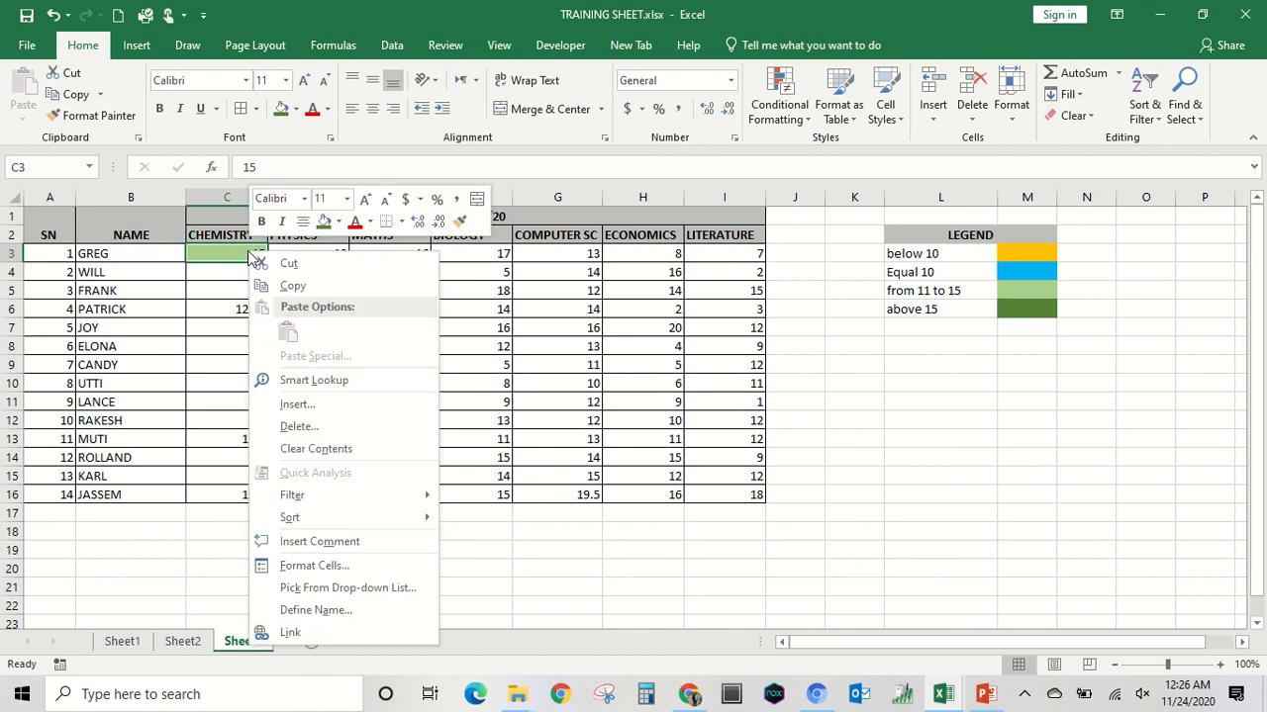
pyautogui.click(314, 288)
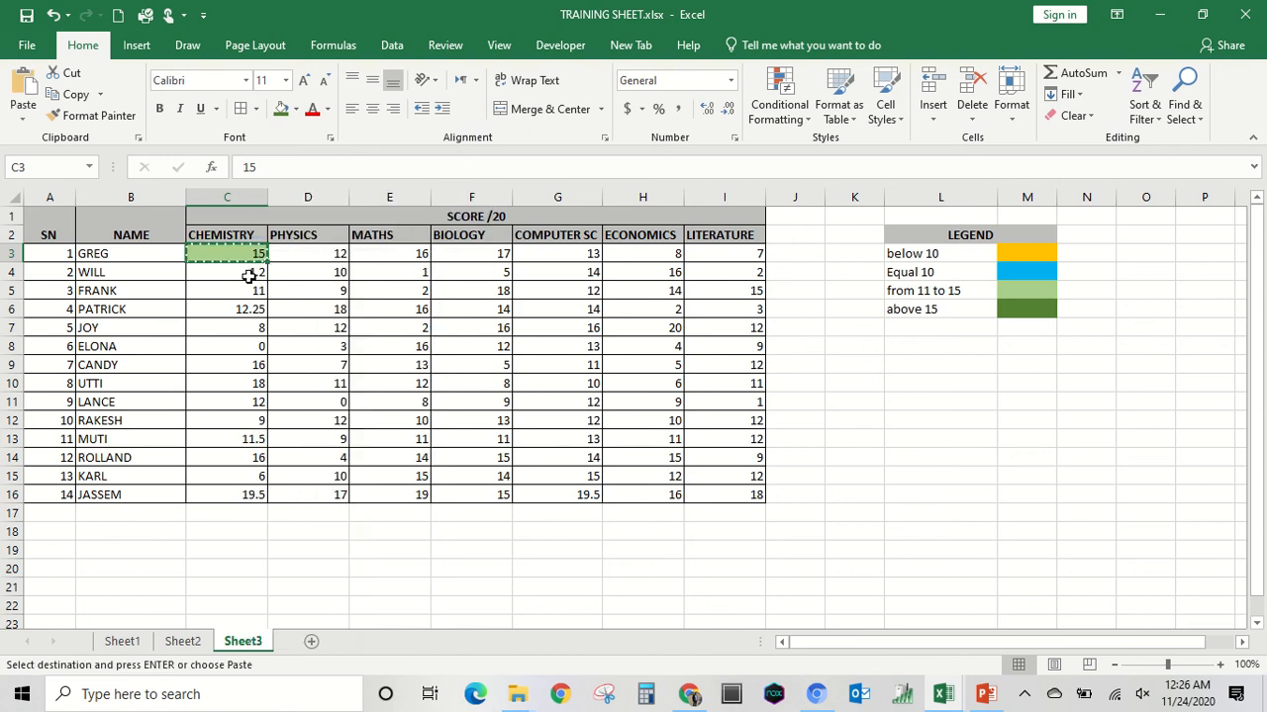
pyautogui.moveTo(246, 276); pyautogui.dragTo(713, 494)
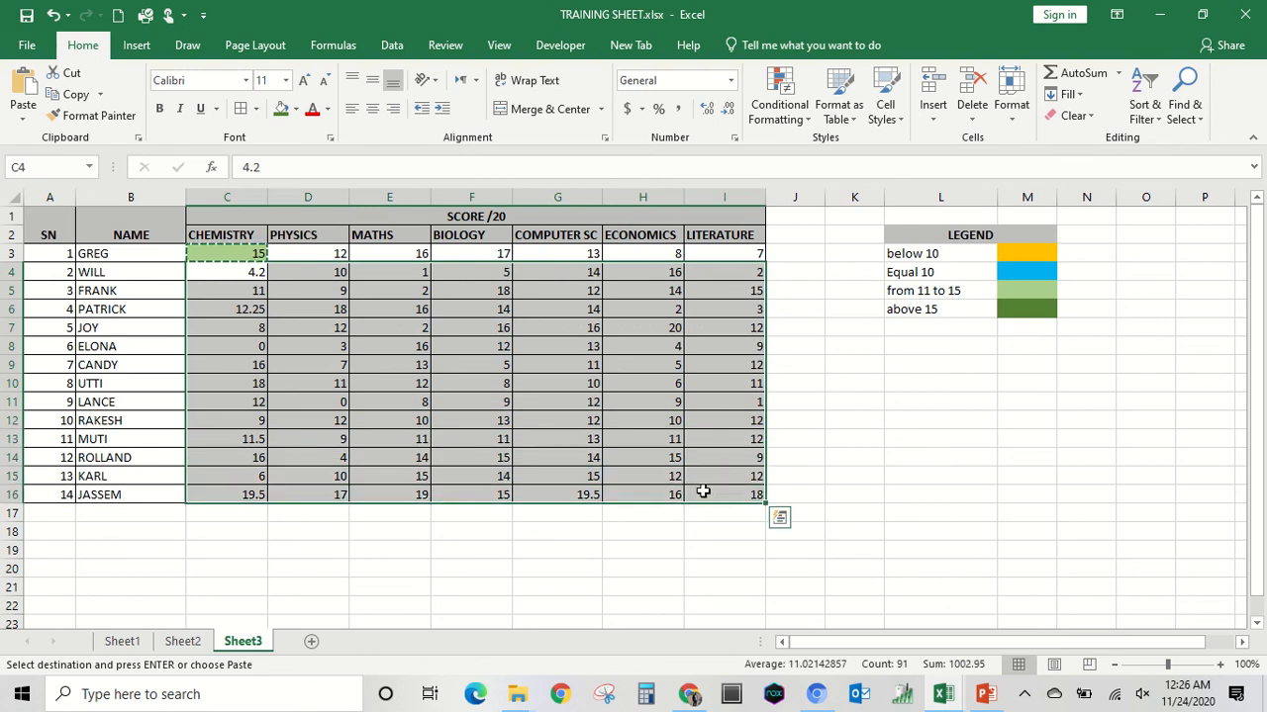
pyautogui.rightClick(470, 334)
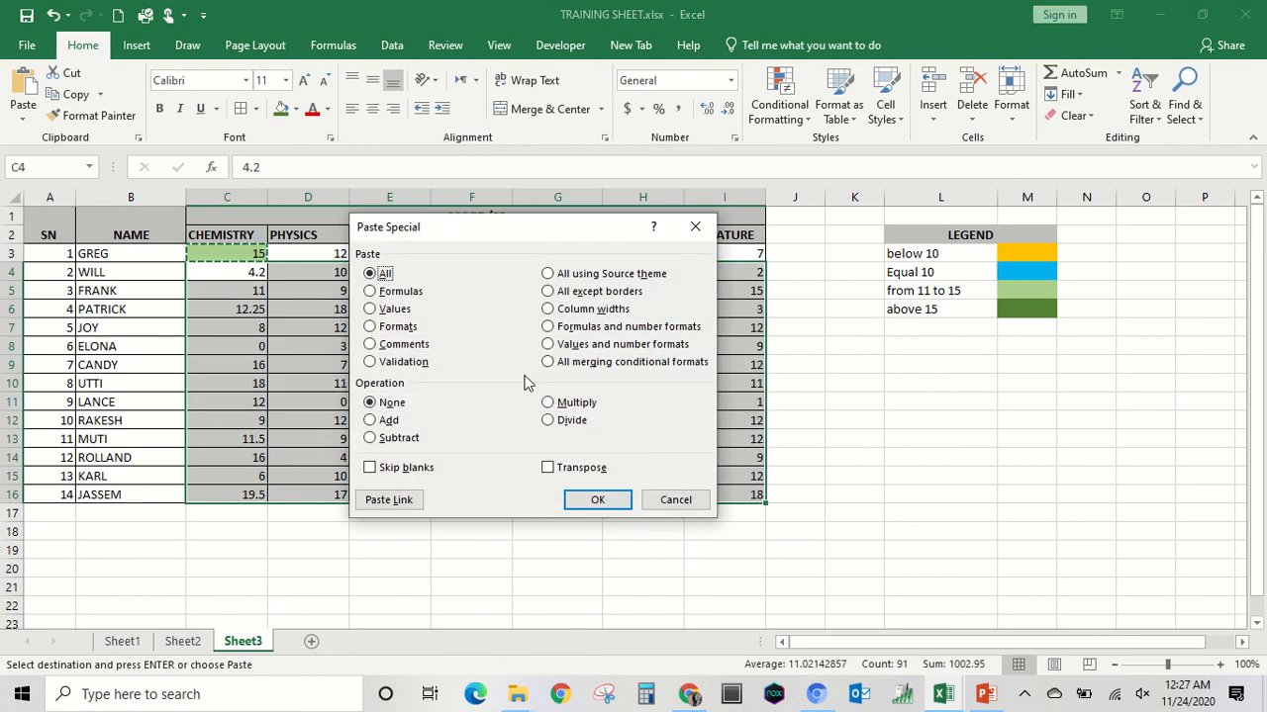
pyautogui.click(377, 328)
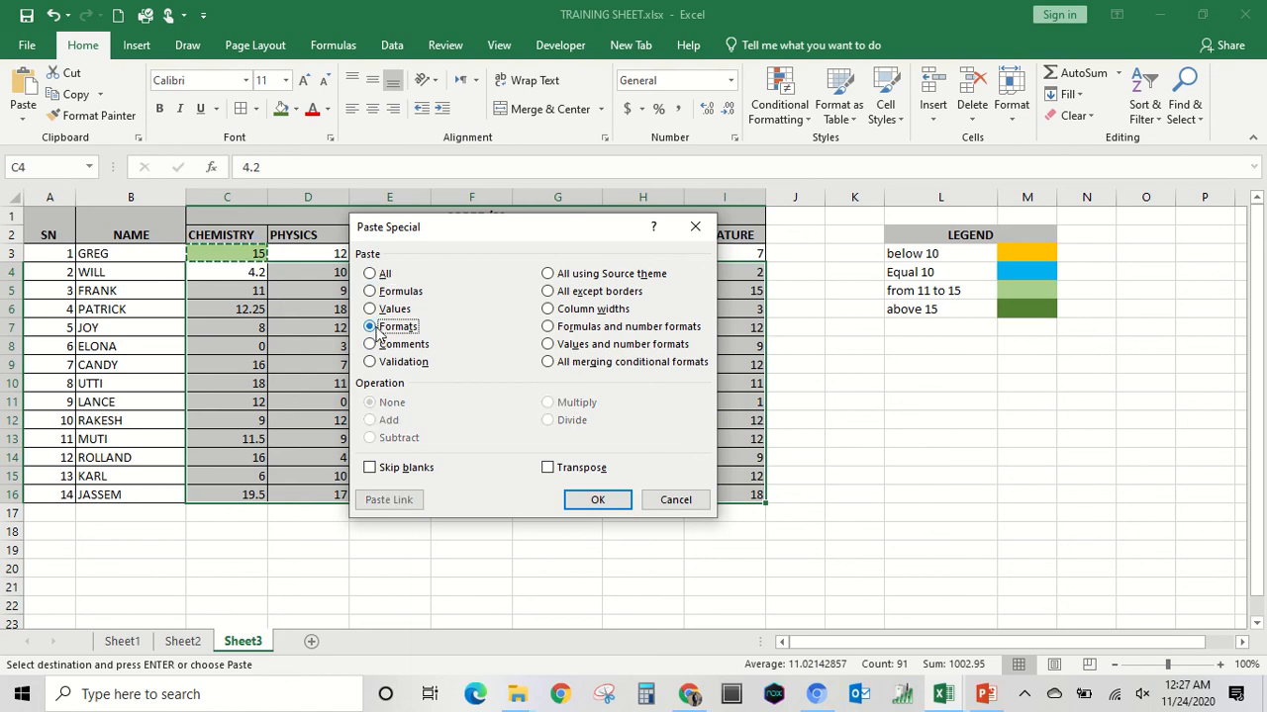
pyautogui.click(598, 499)
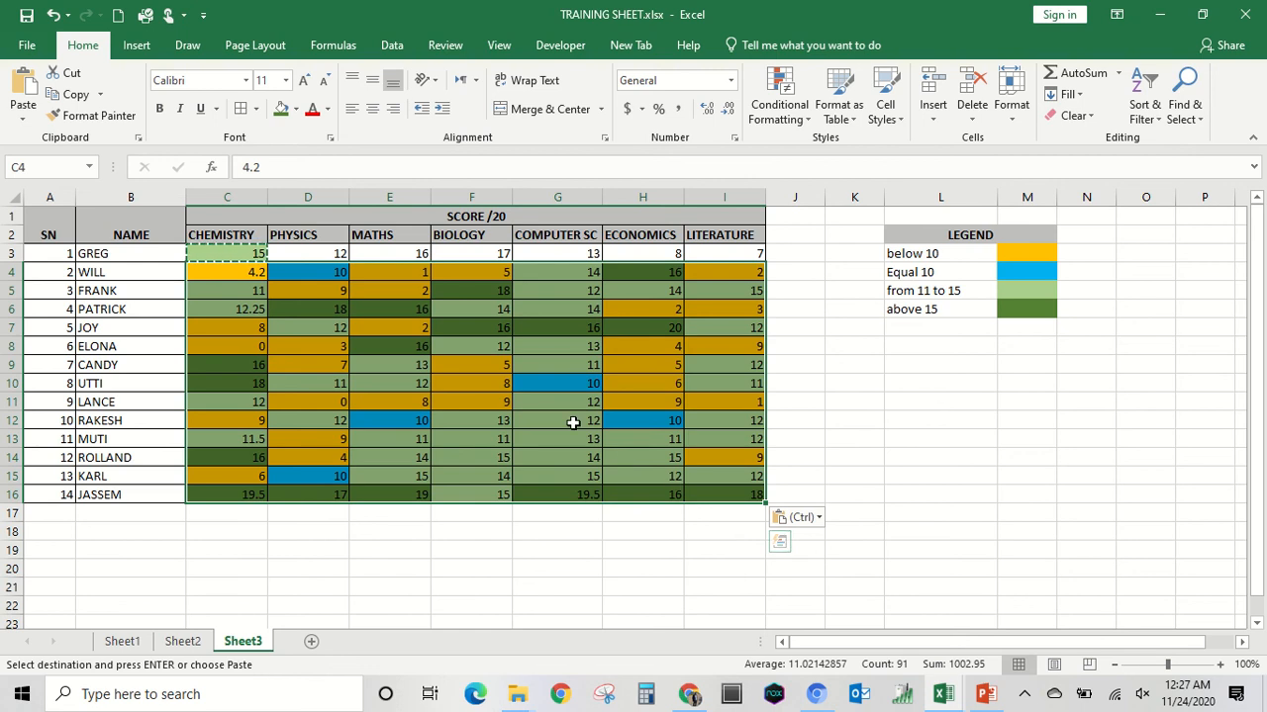
# Paste only the formats of the copied cell C3 onto the remaining first-row scores in D3:I3.
pyautogui.click(295, 251)
pyautogui.moveTo(295, 252); pyautogui.dragTo(707, 262)
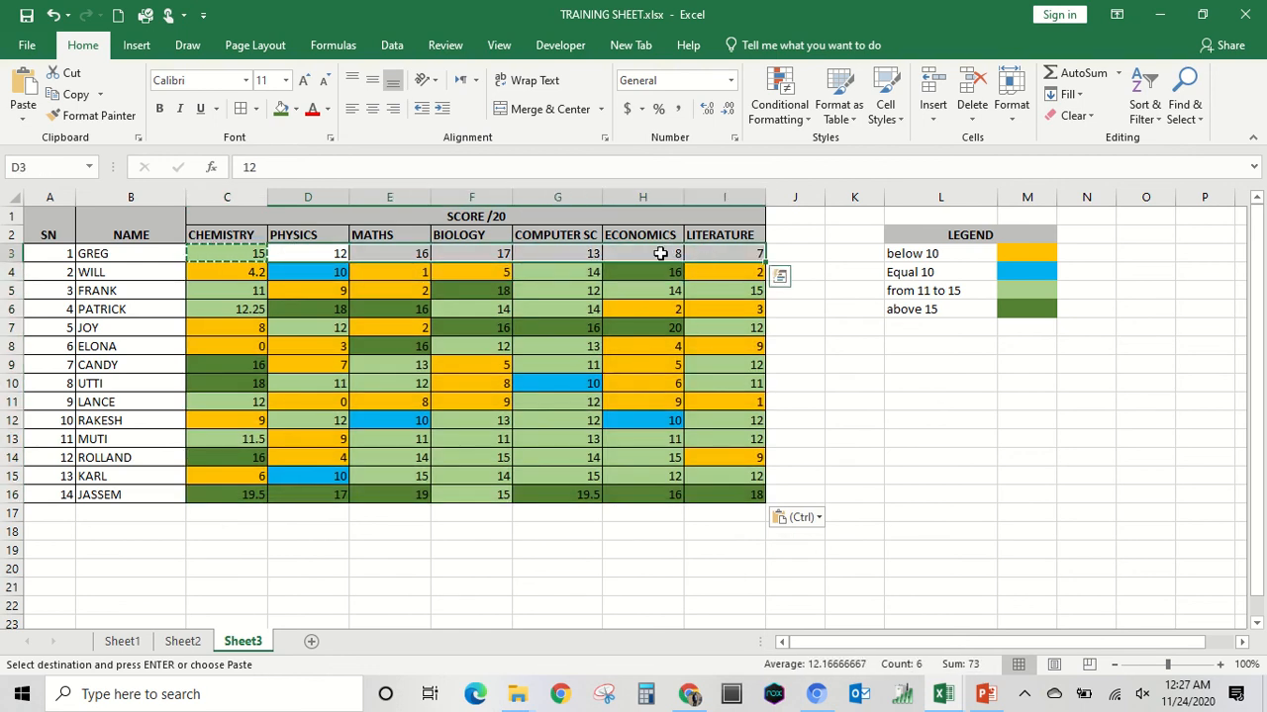
pyautogui.rightClick(661, 253)
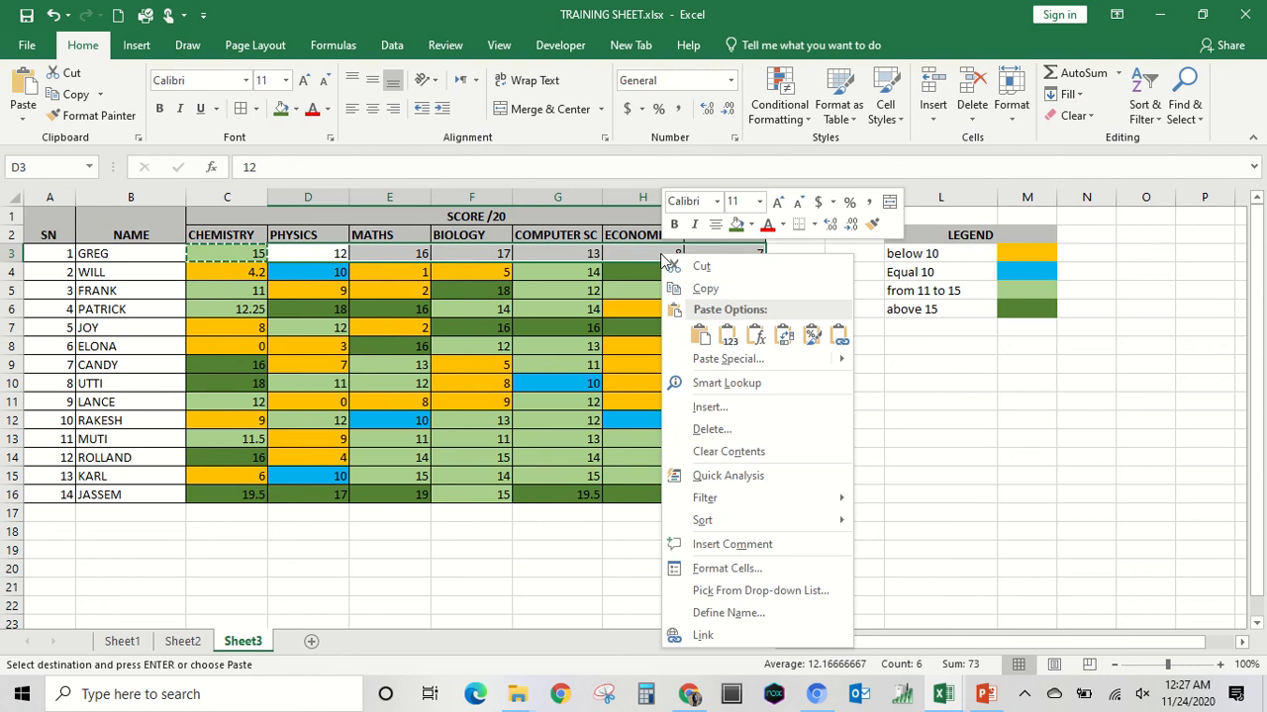
pyautogui.click(726, 359)
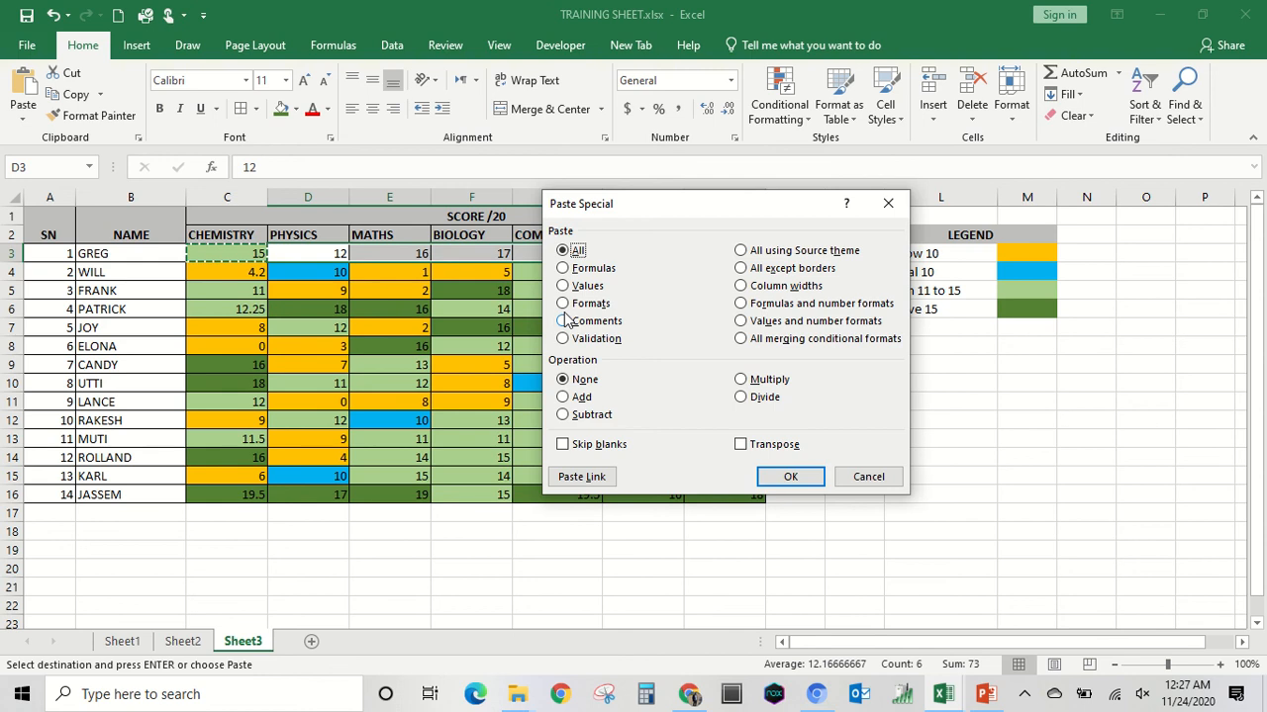
pyautogui.click(564, 304)
pyautogui.click(788, 476)
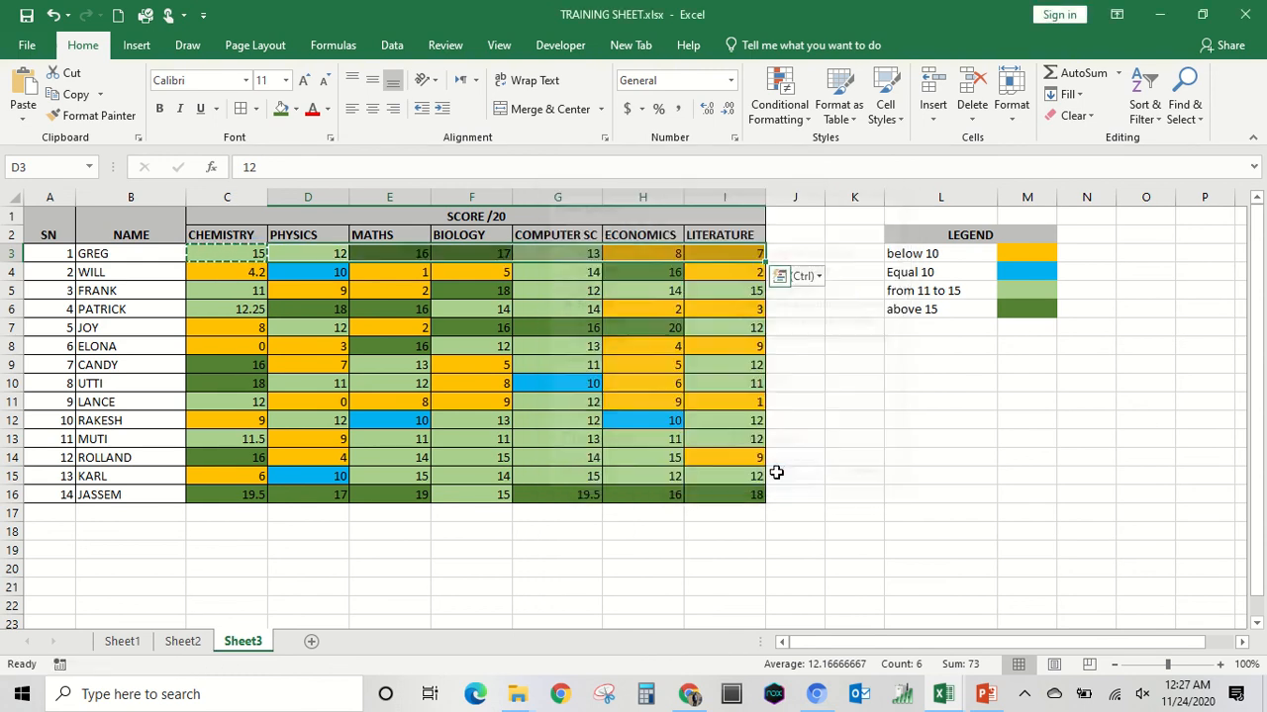
pyautogui.click(904, 475)
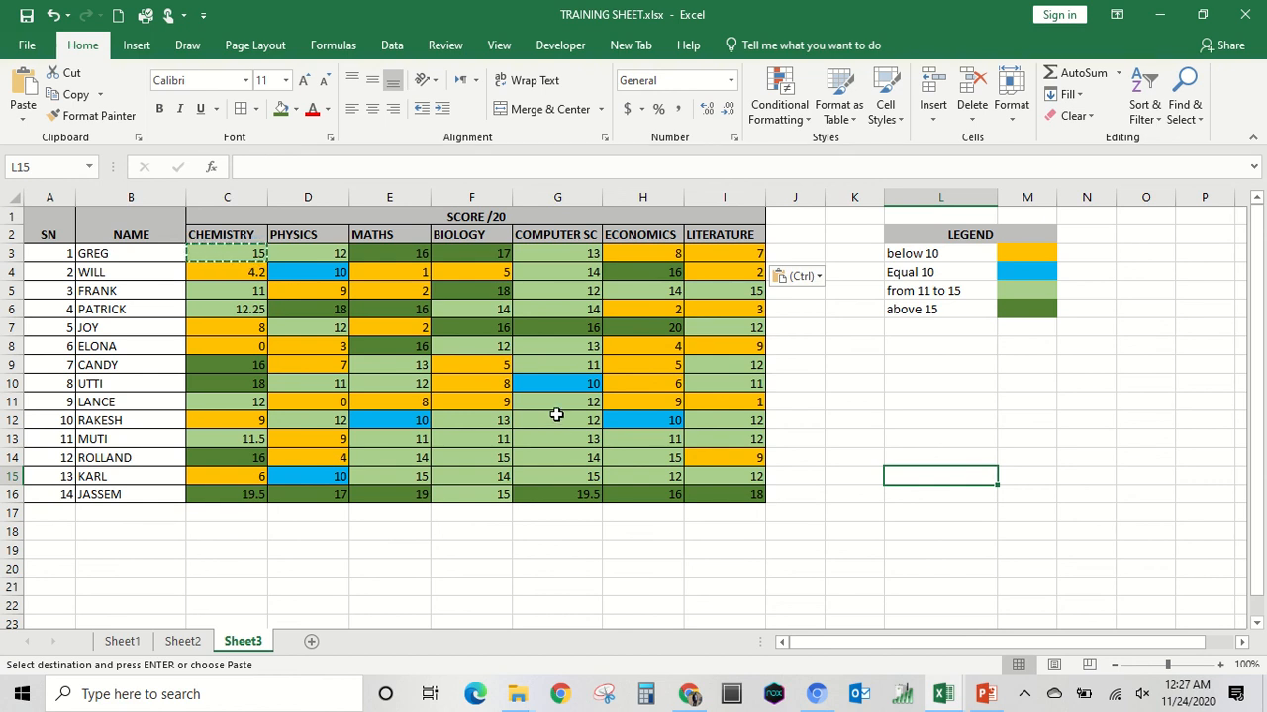
pyautogui.click(848, 343)
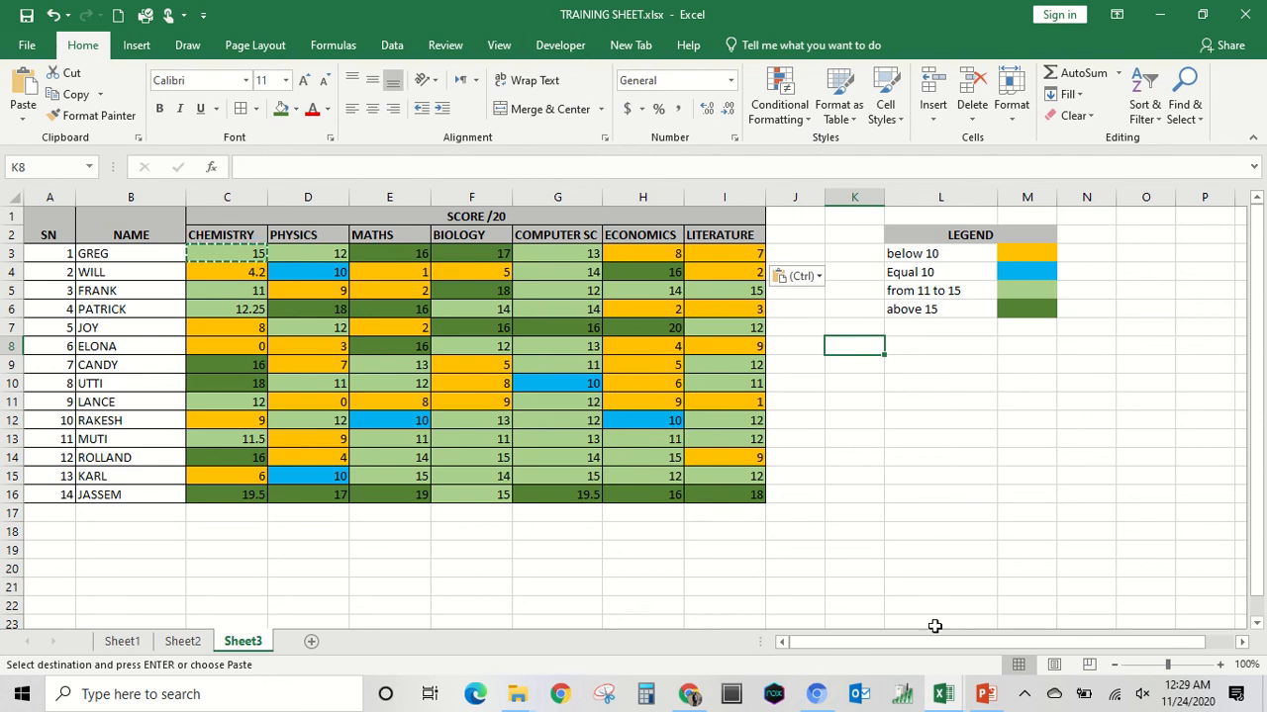
pyautogui.moveTo(542, 8)
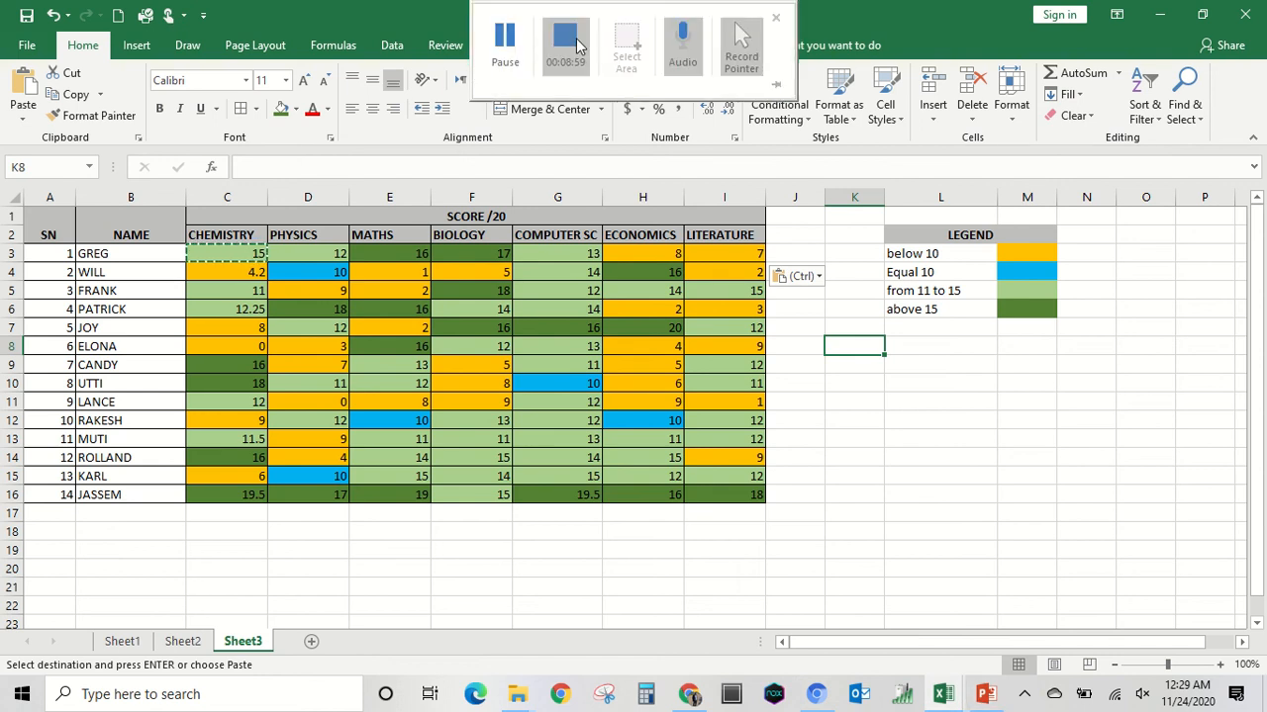